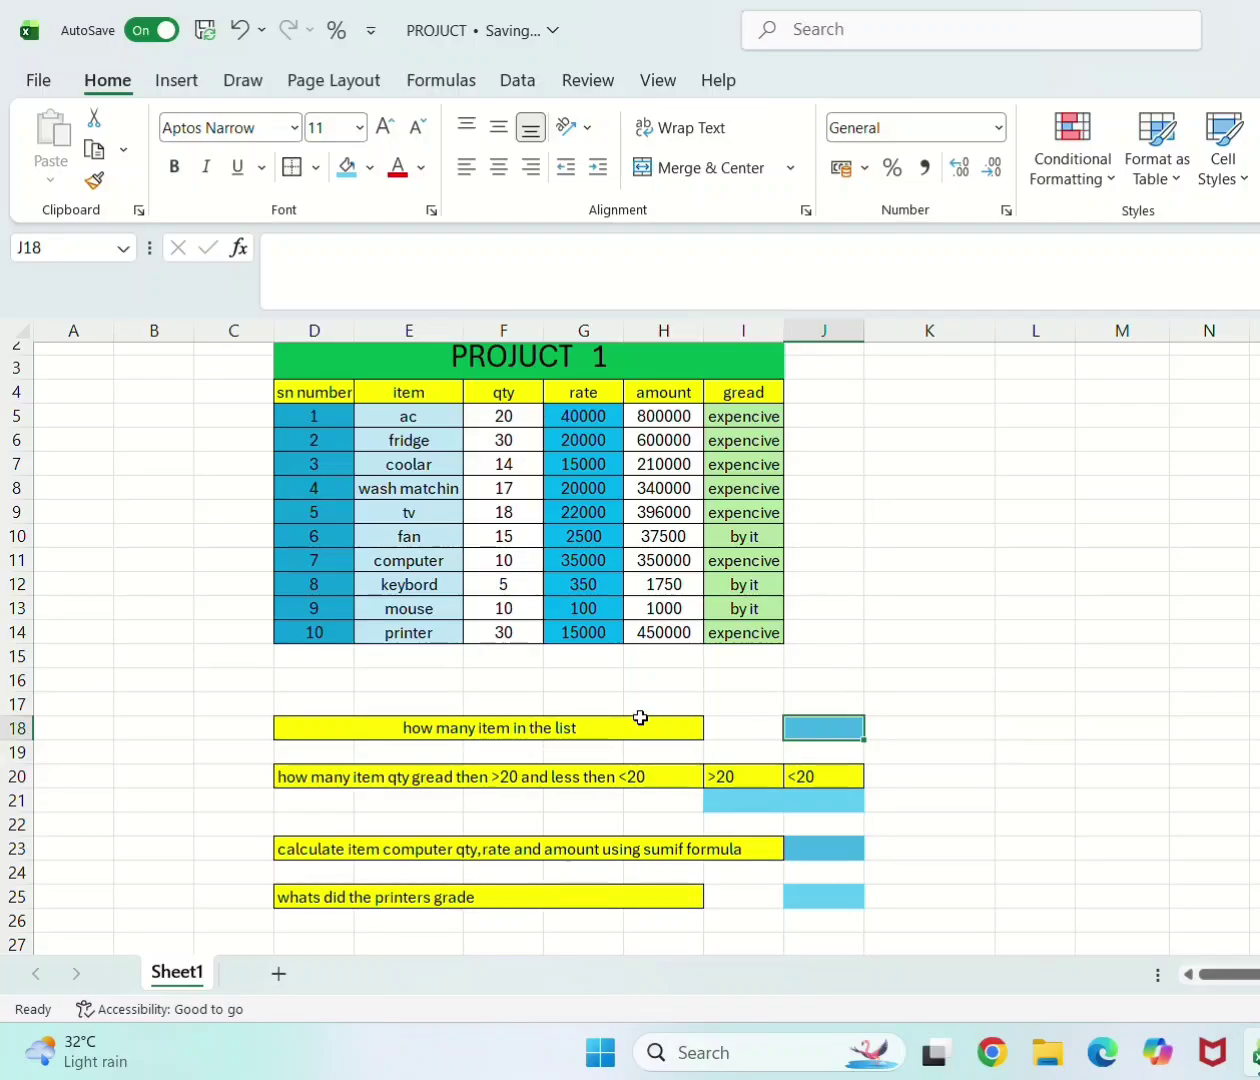
Count the items in the list in cell J18 with the formula =COUNTA(E5:E14).
scroll(640, 717, up, 1)
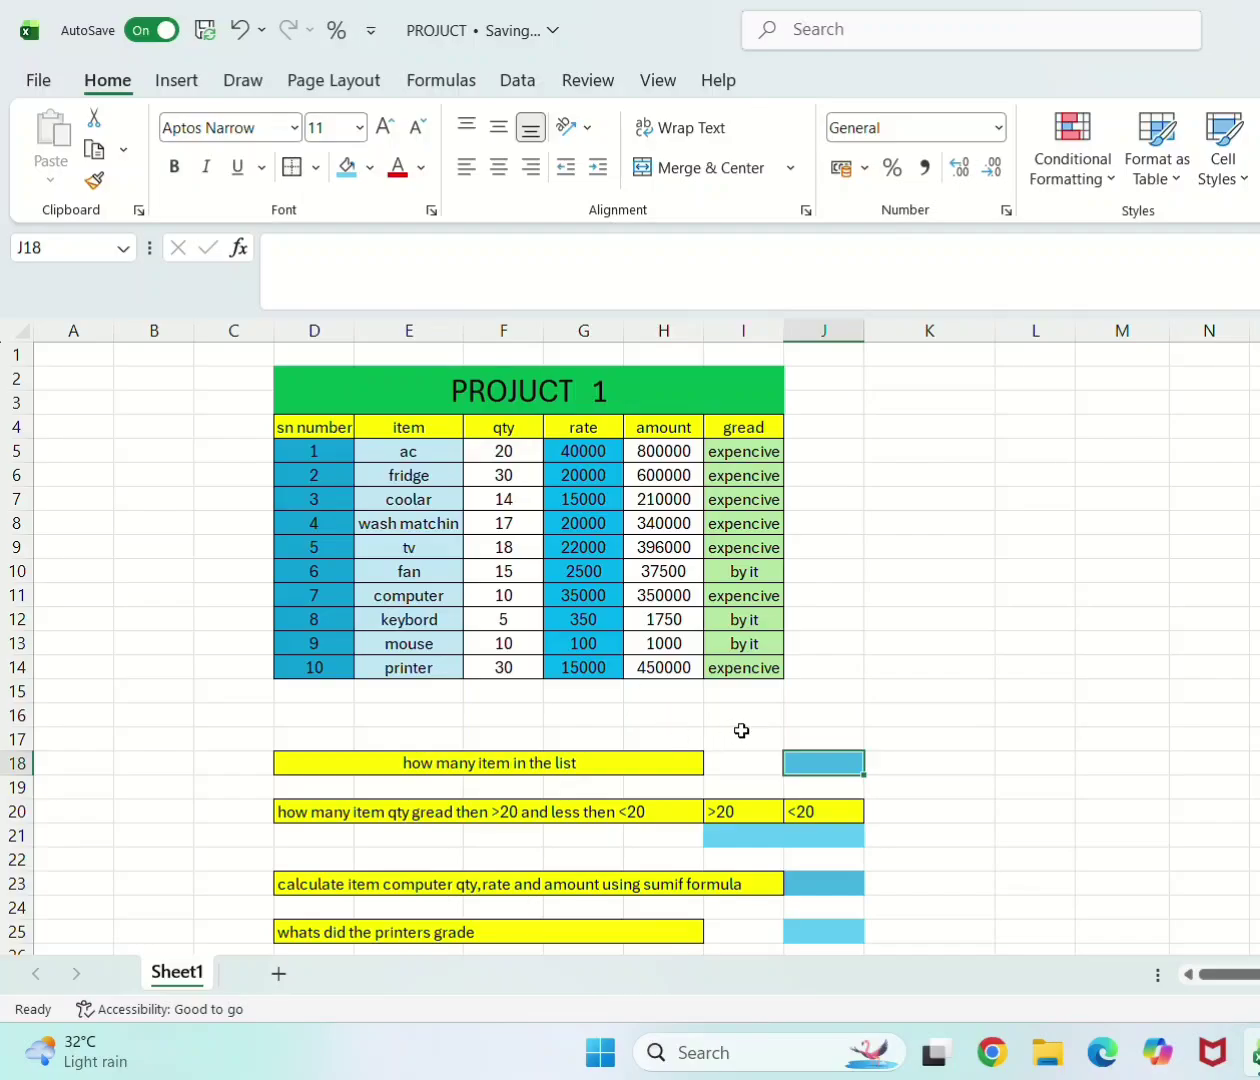
scroll(741, 731, down, 1)
text(=)
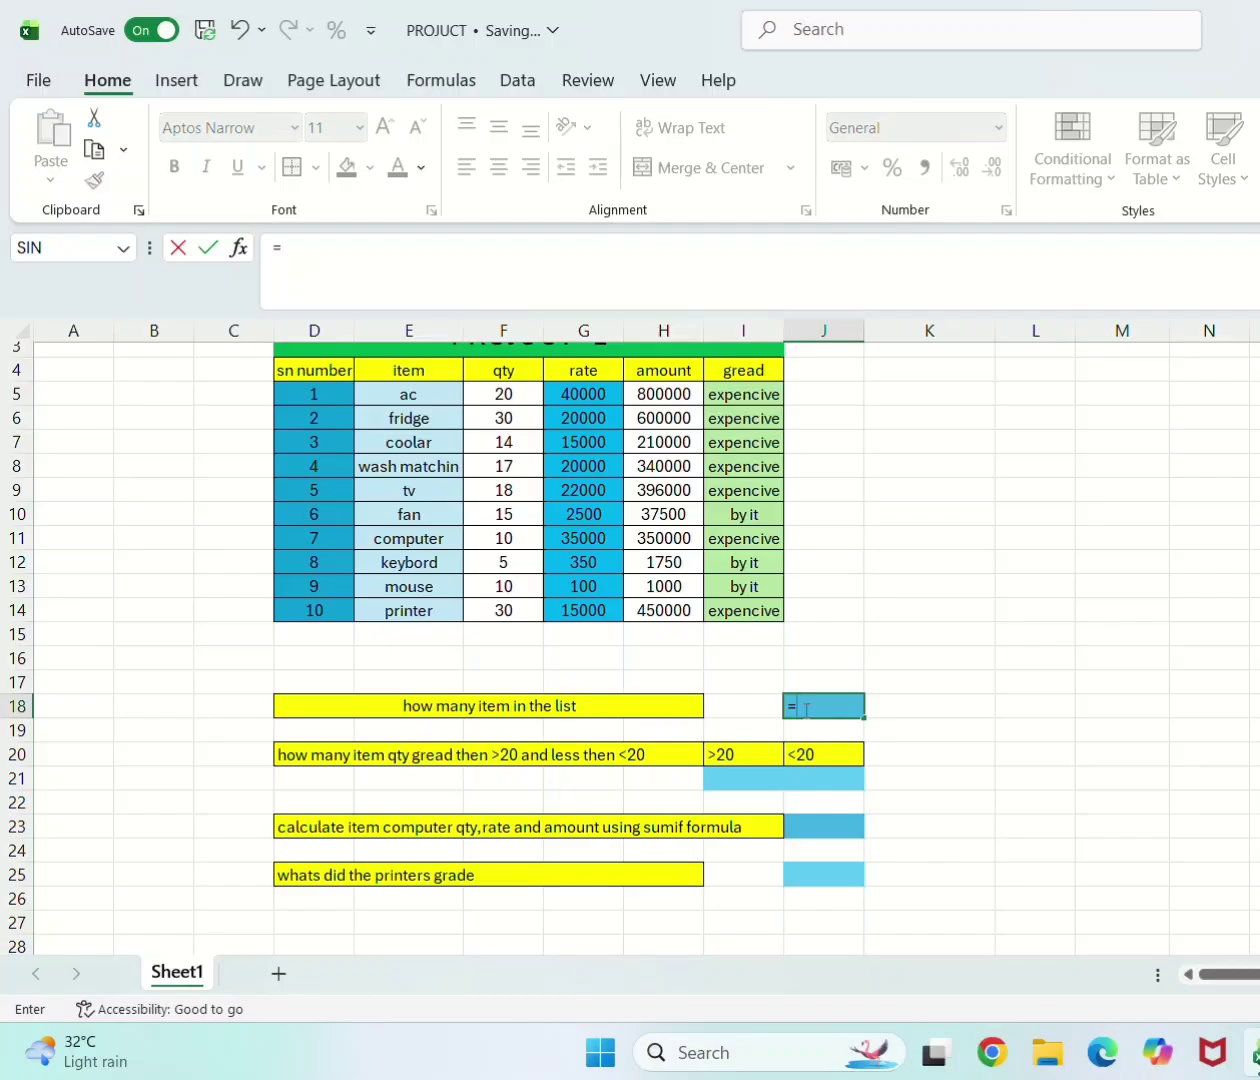
text(counta)
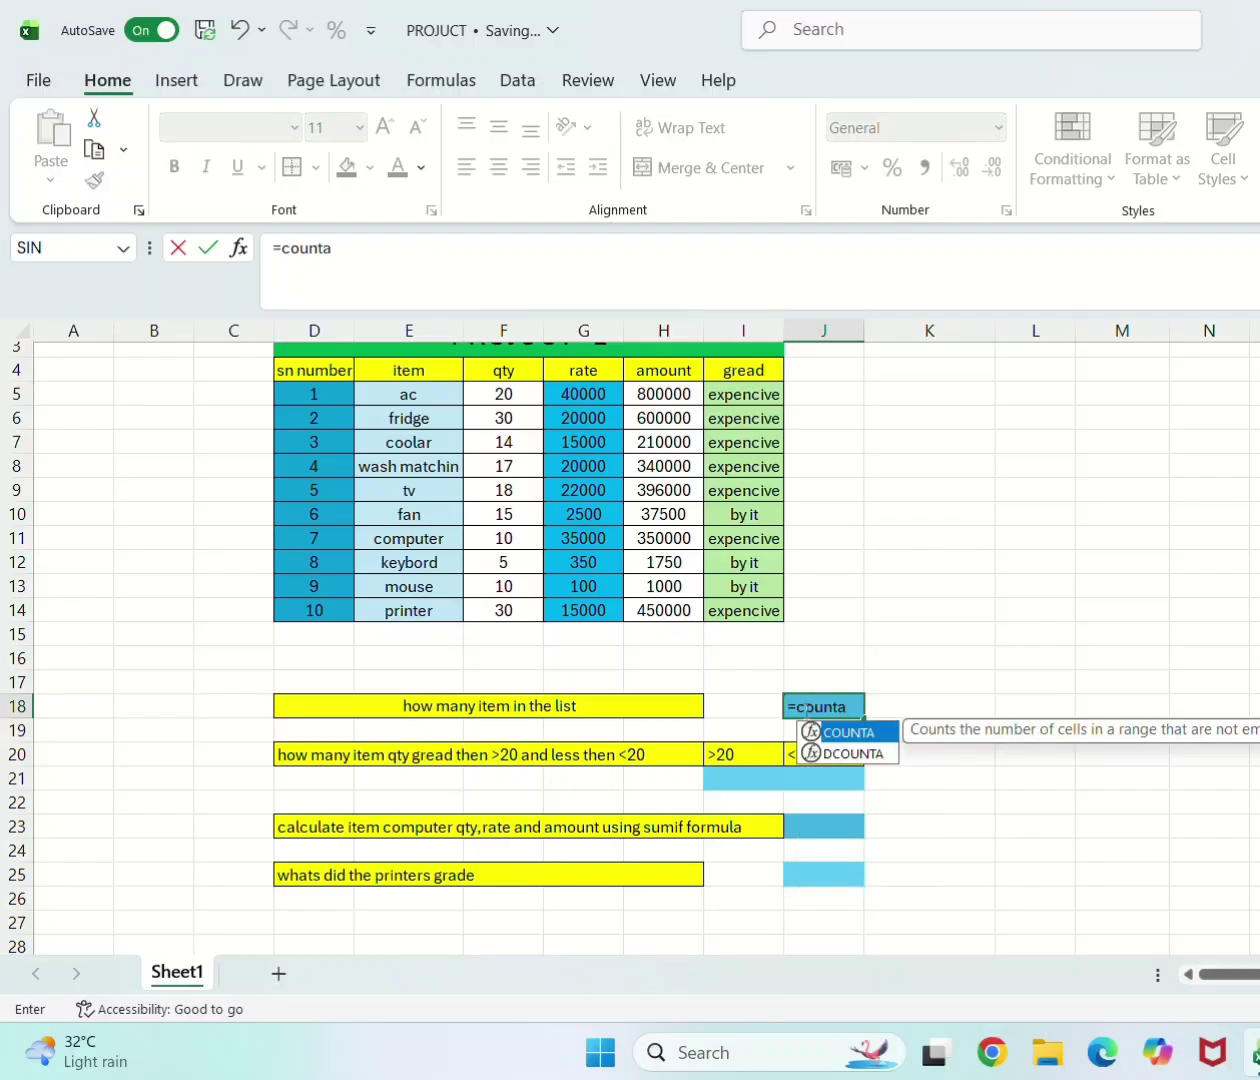
key(Tab)
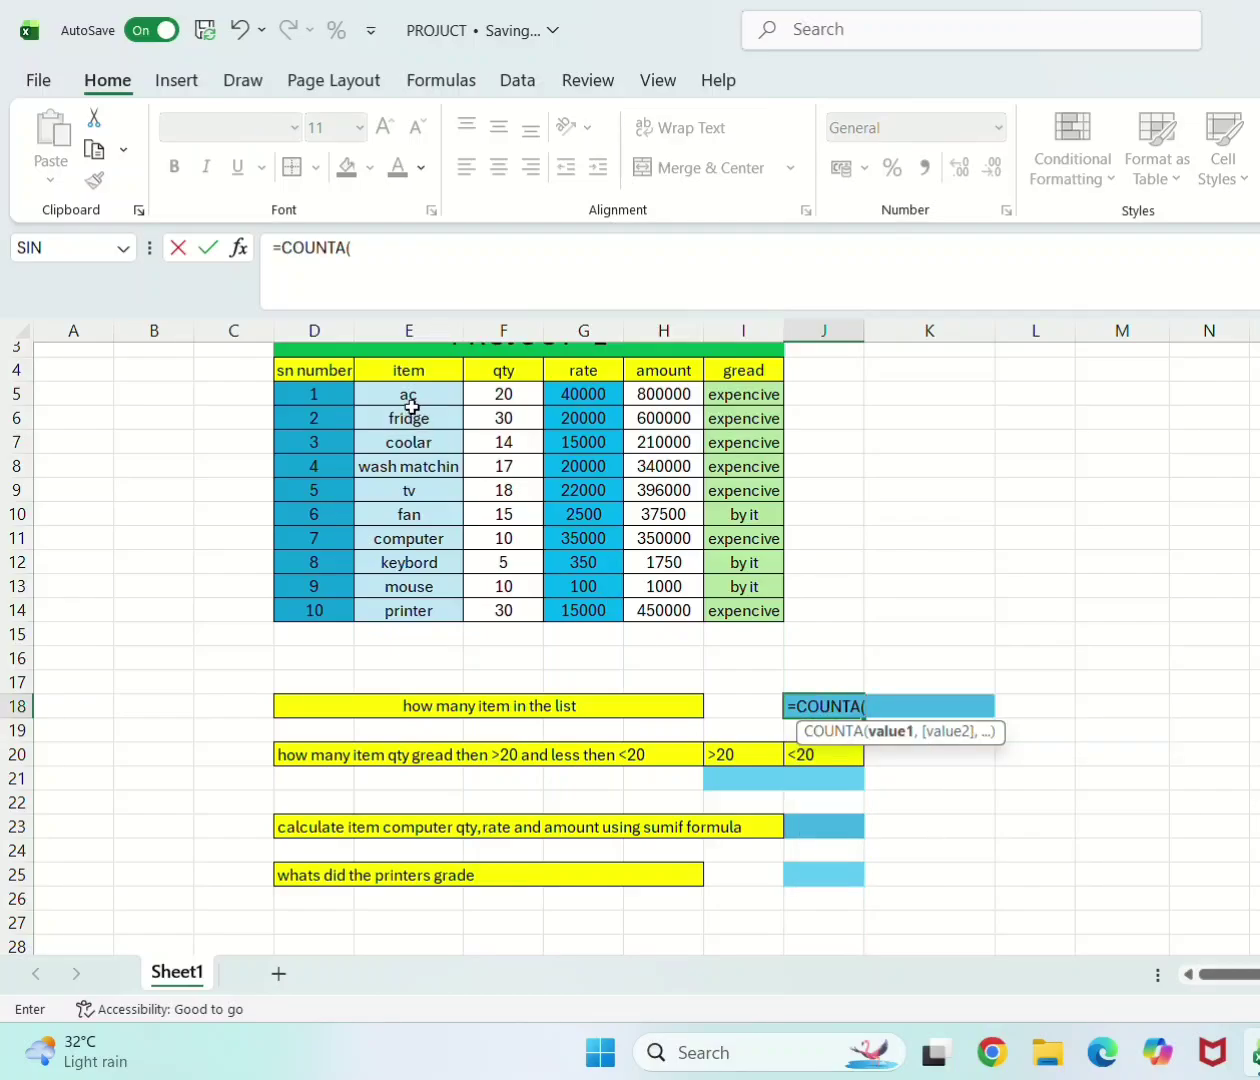
drag(409, 399, 401, 614)
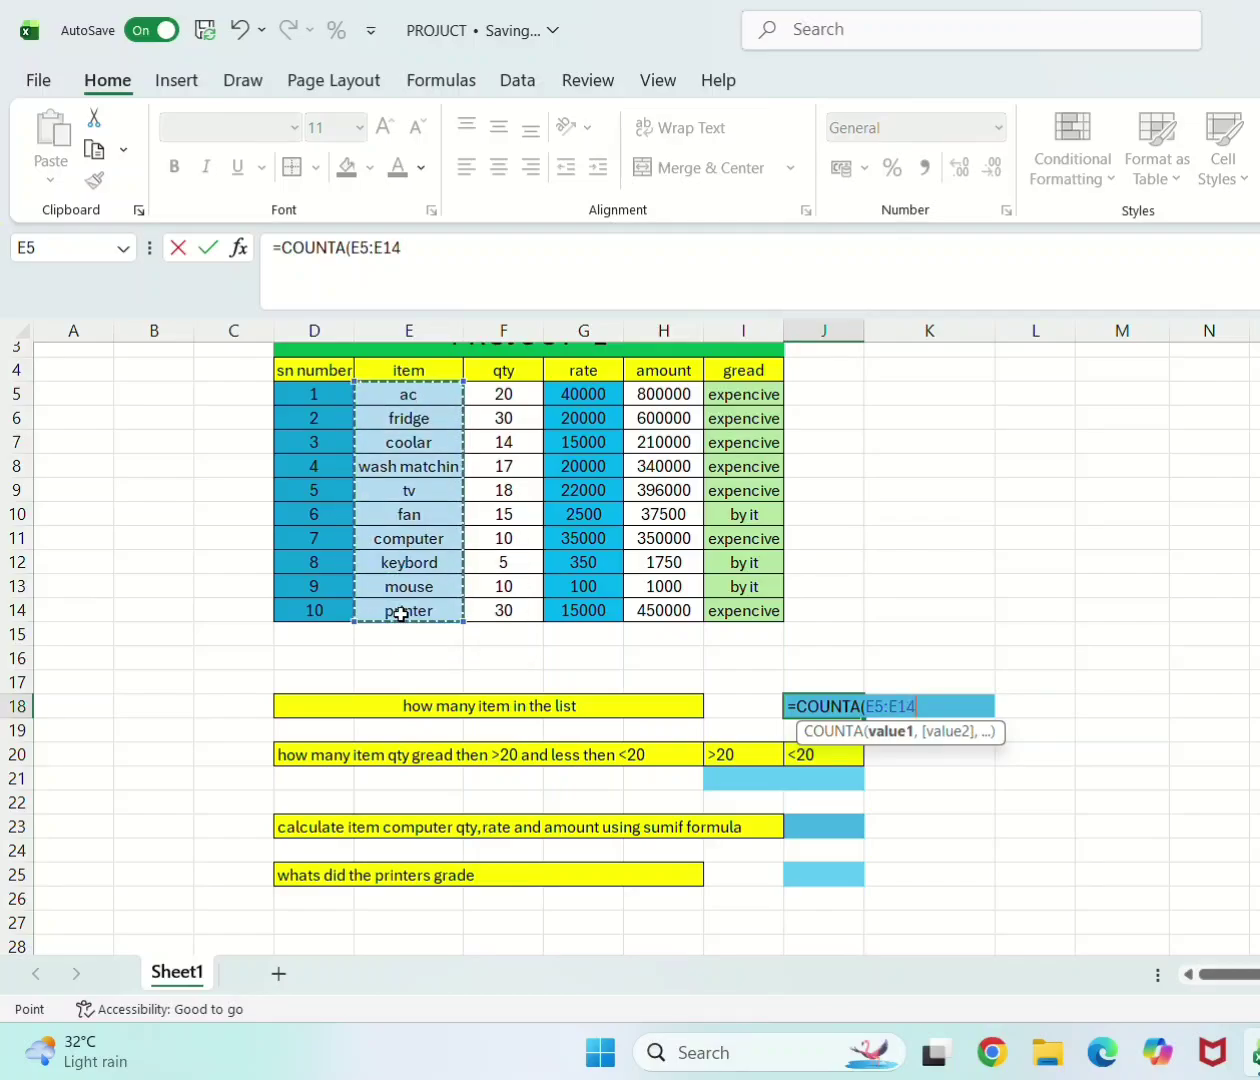
text())
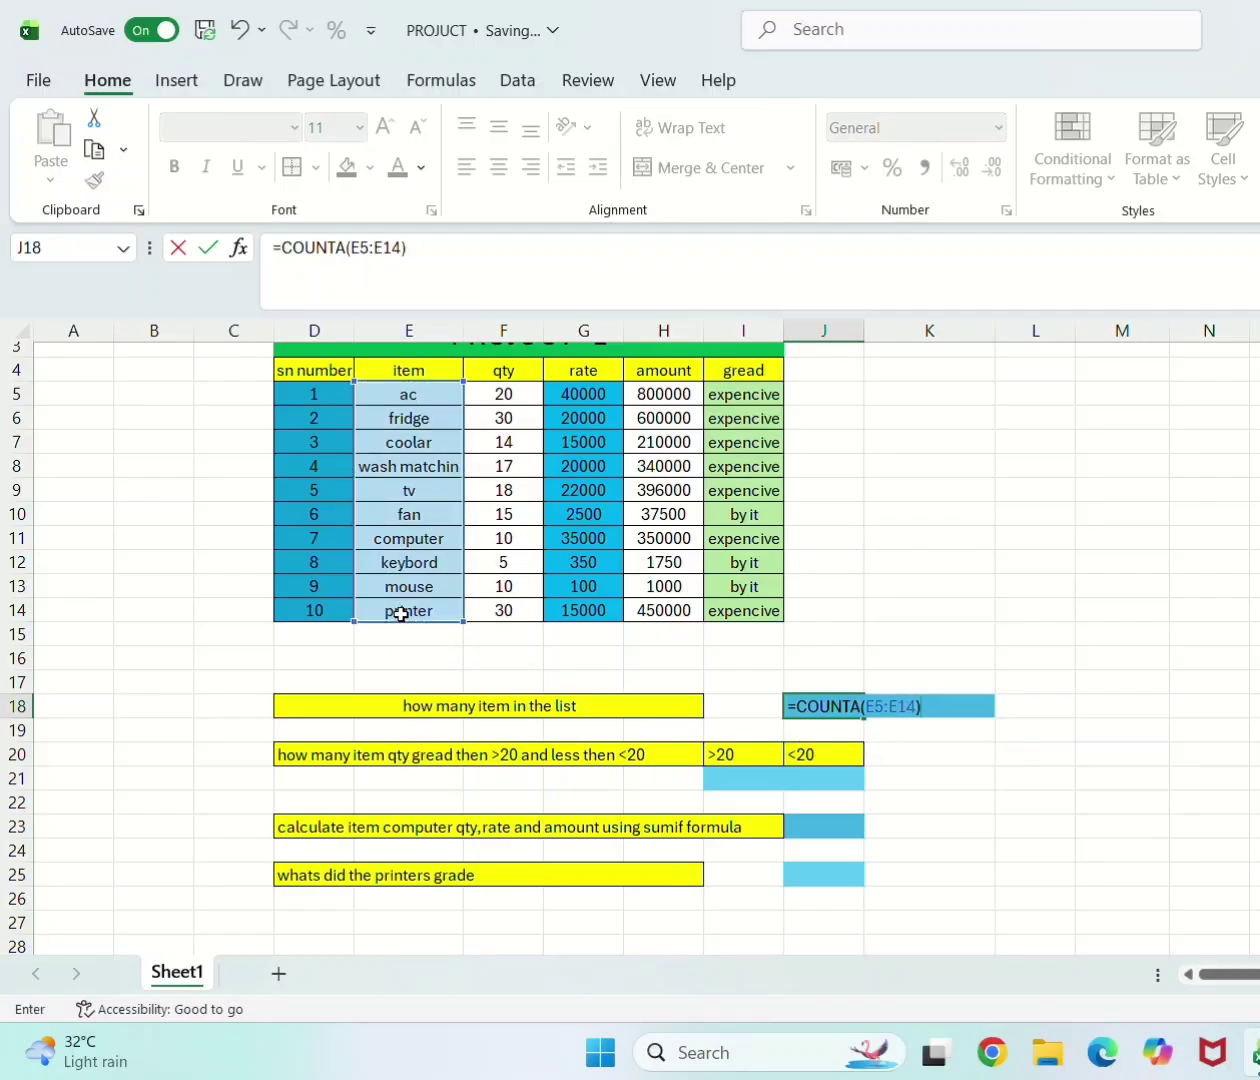
key(Return)
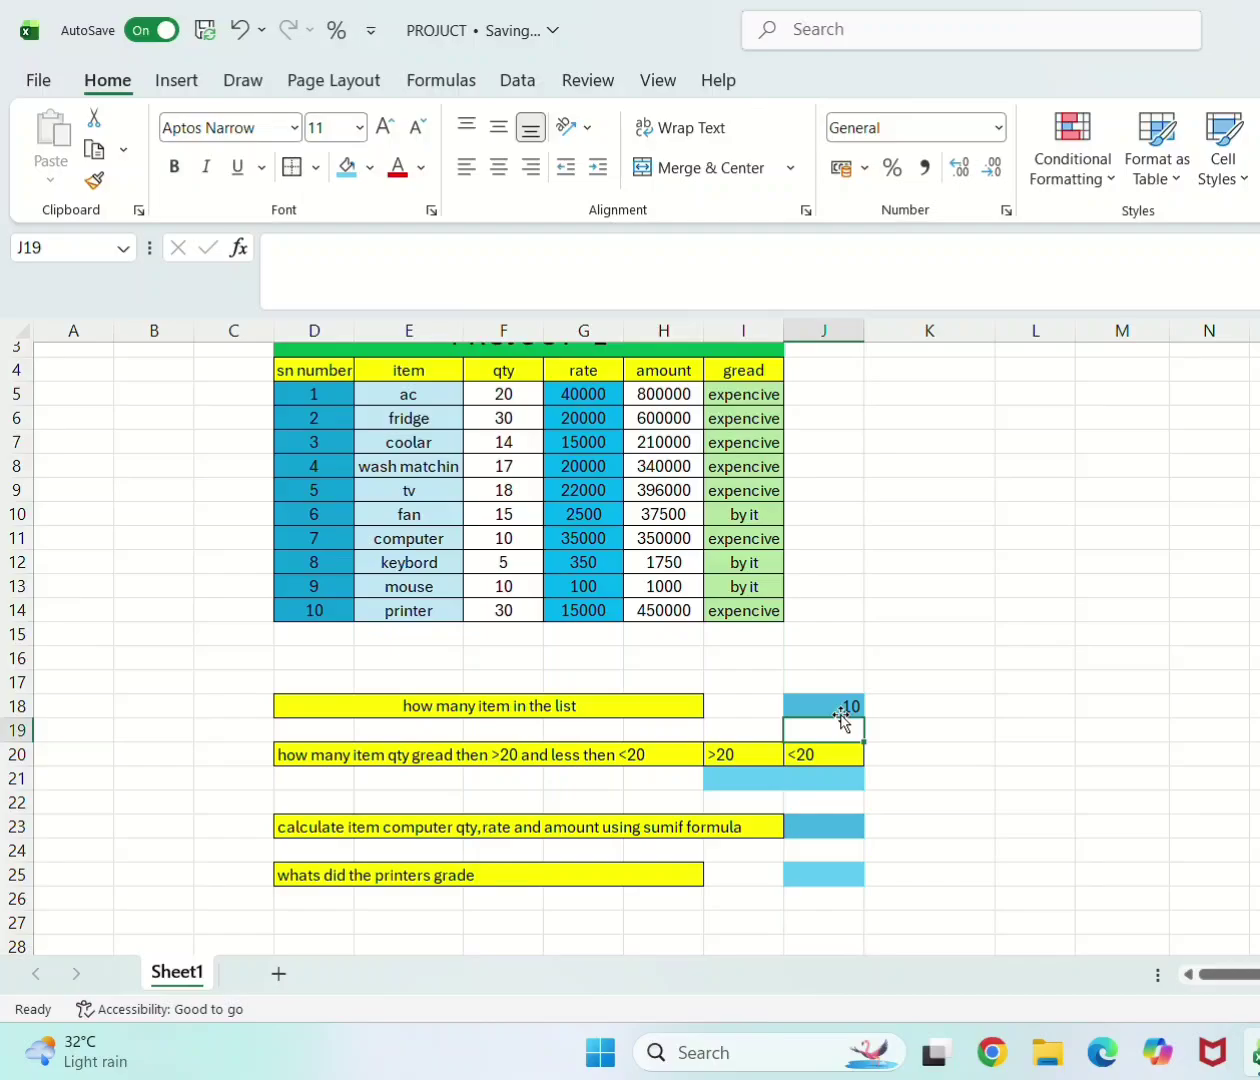
Count the quantities greater than 20 in cell I21 with the formula =COUNTIF(F5:F14,">20").
scroll(841, 714, up, 1)
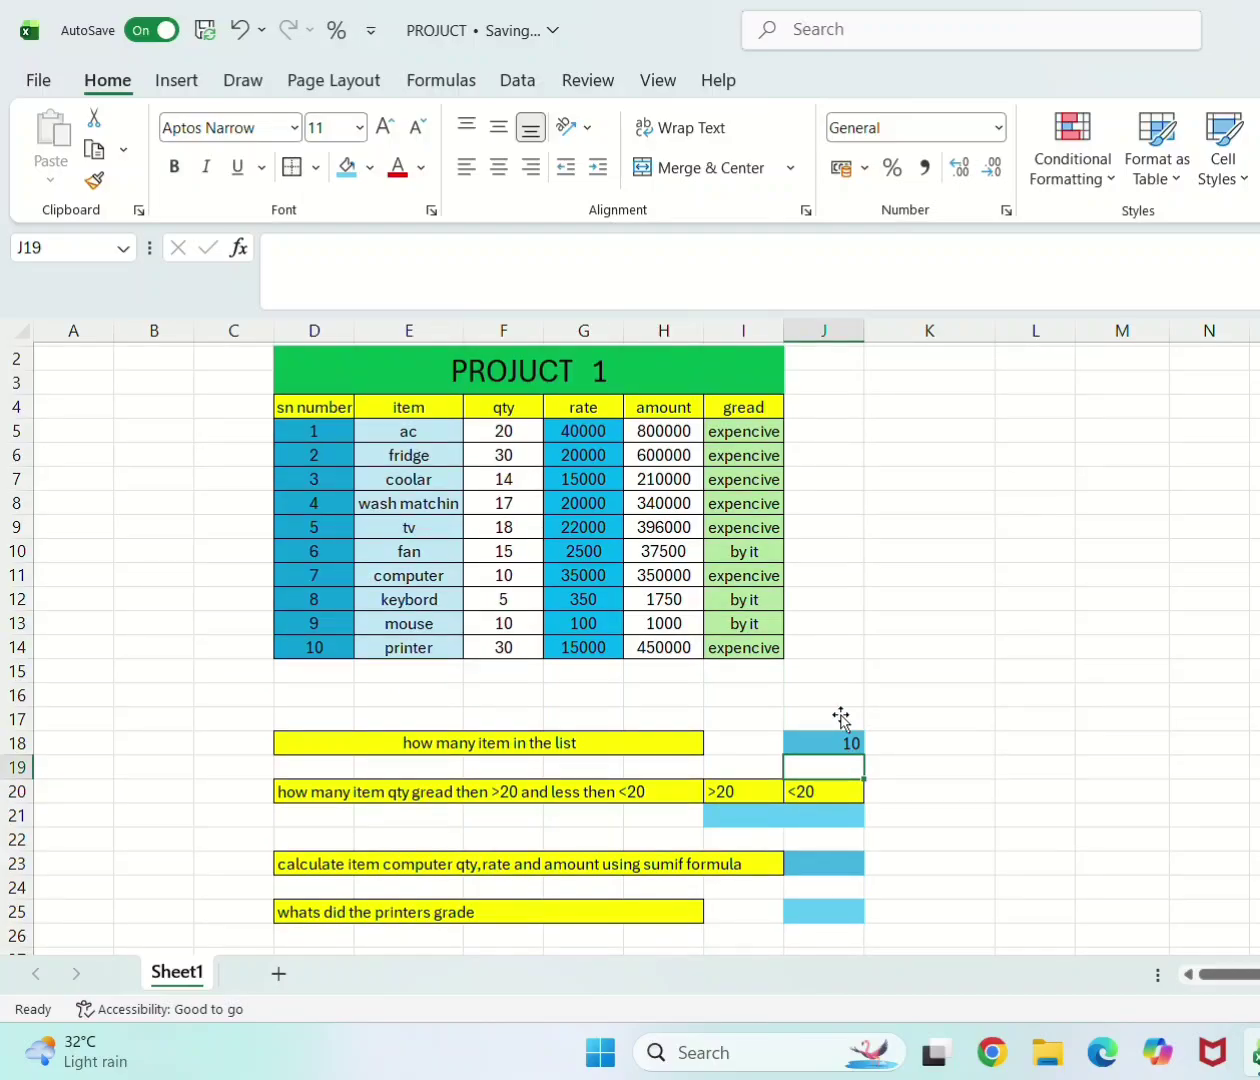
click(716, 816)
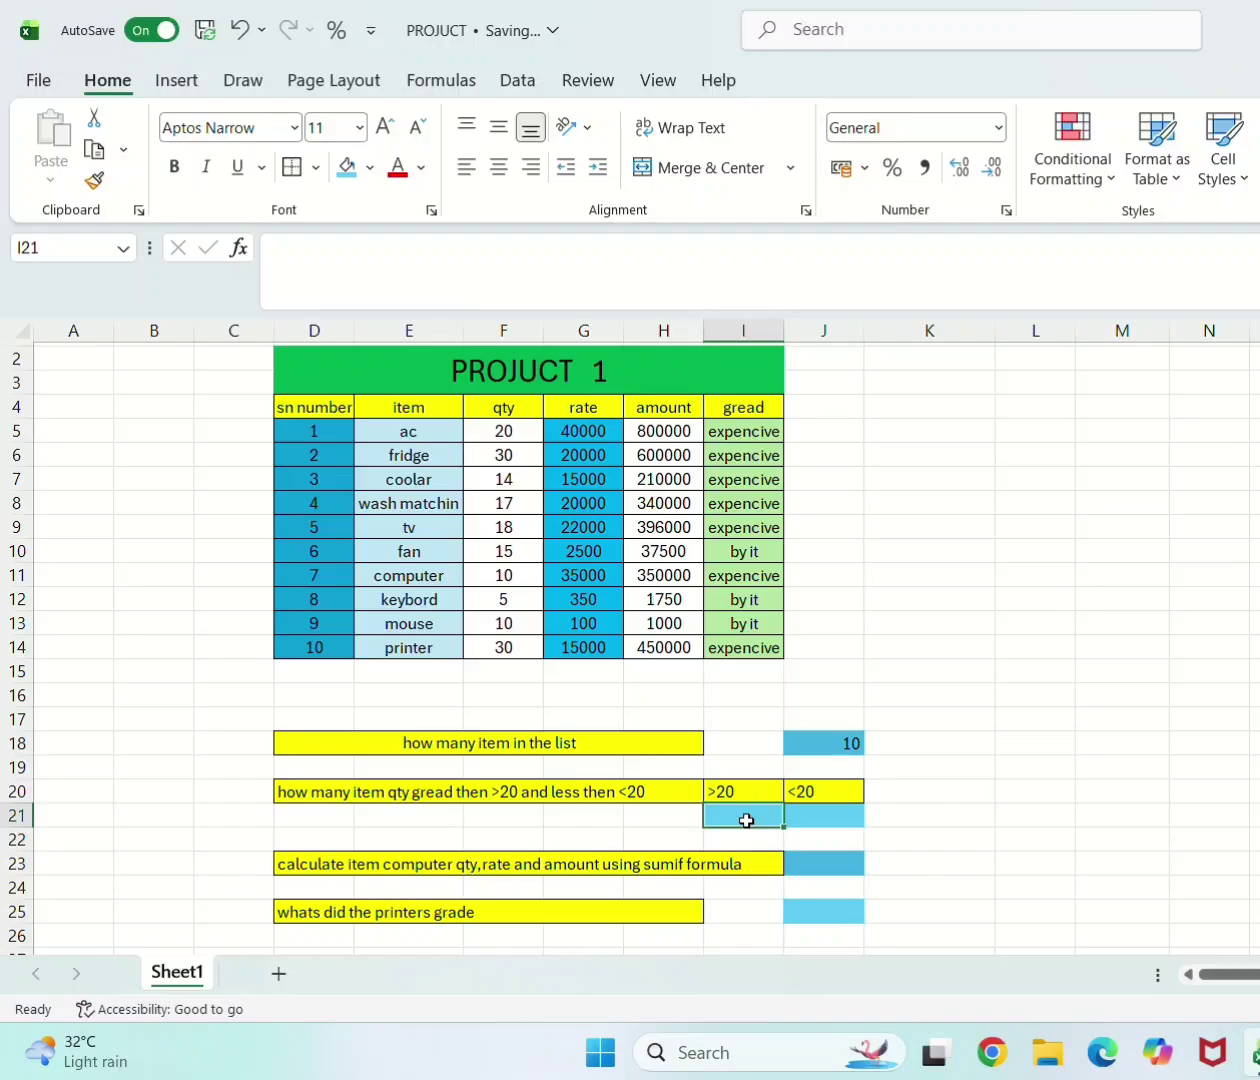
text(=cou)
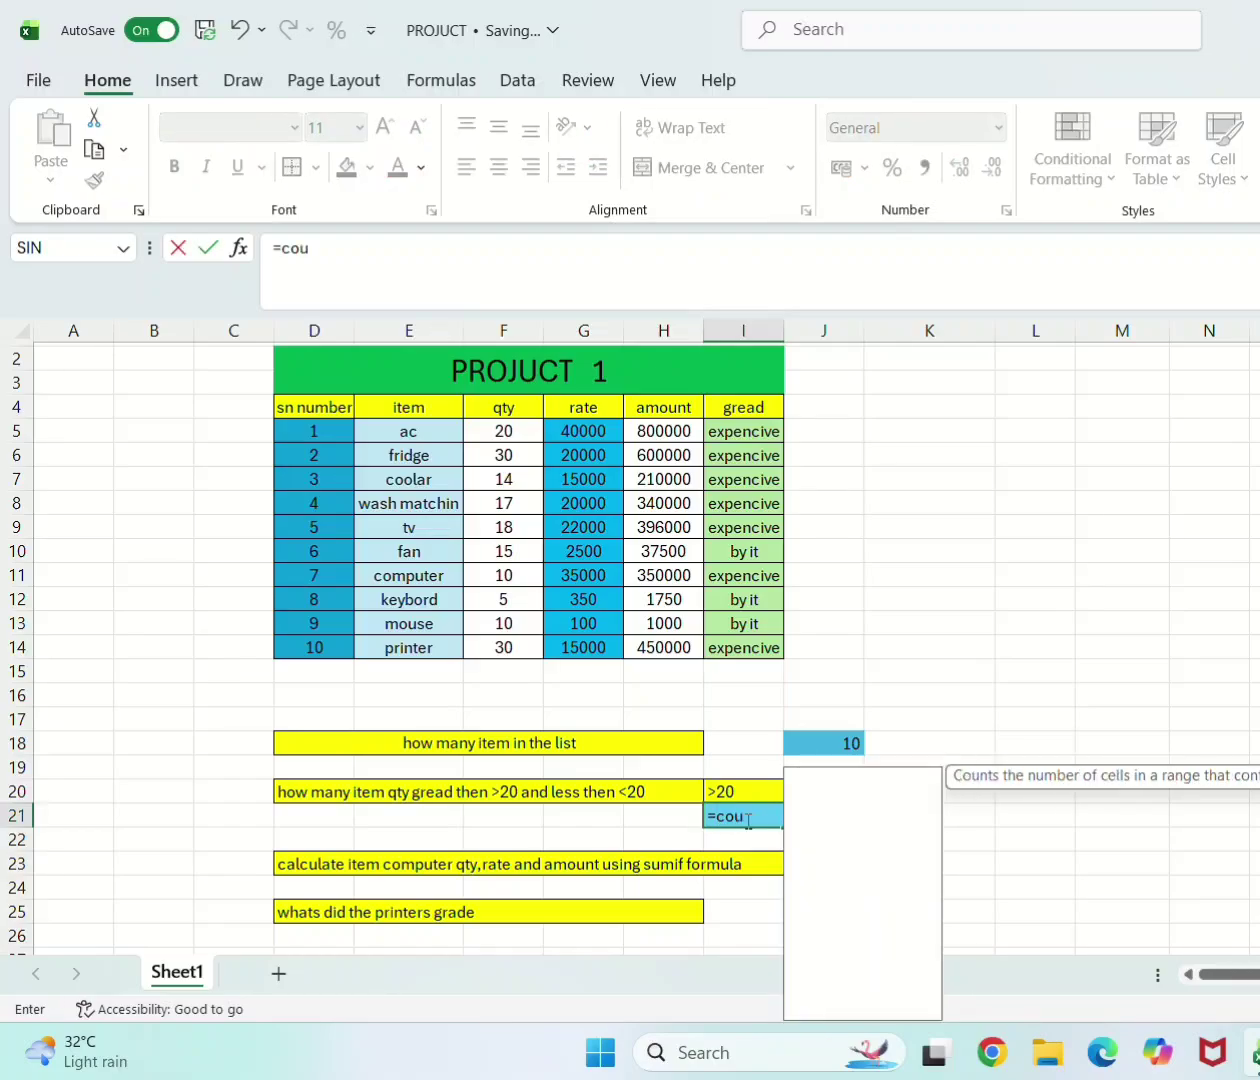
text(ntif)
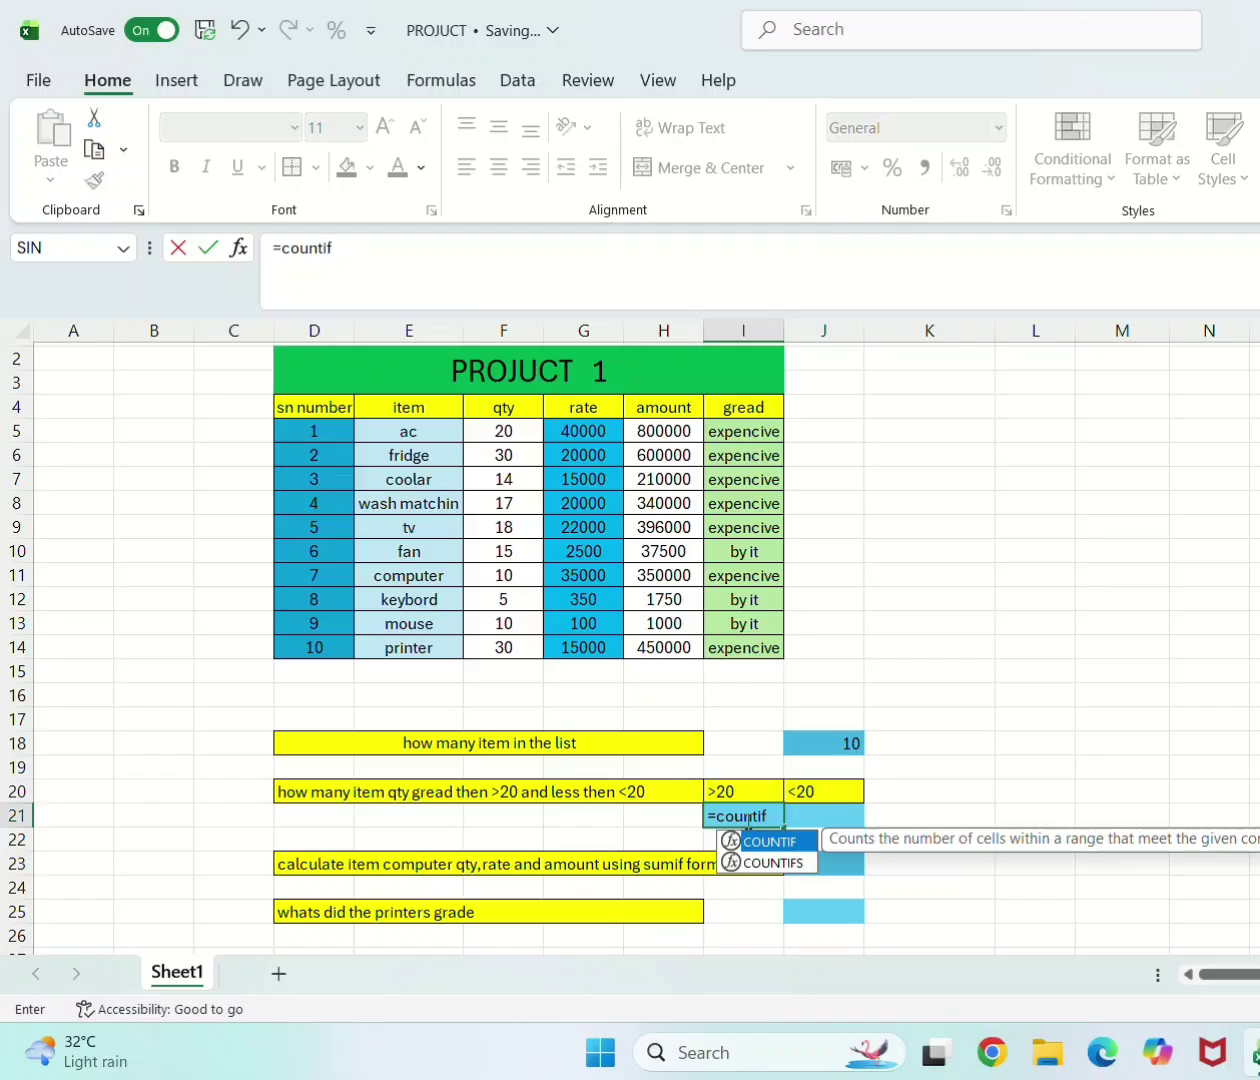
key(Tab)
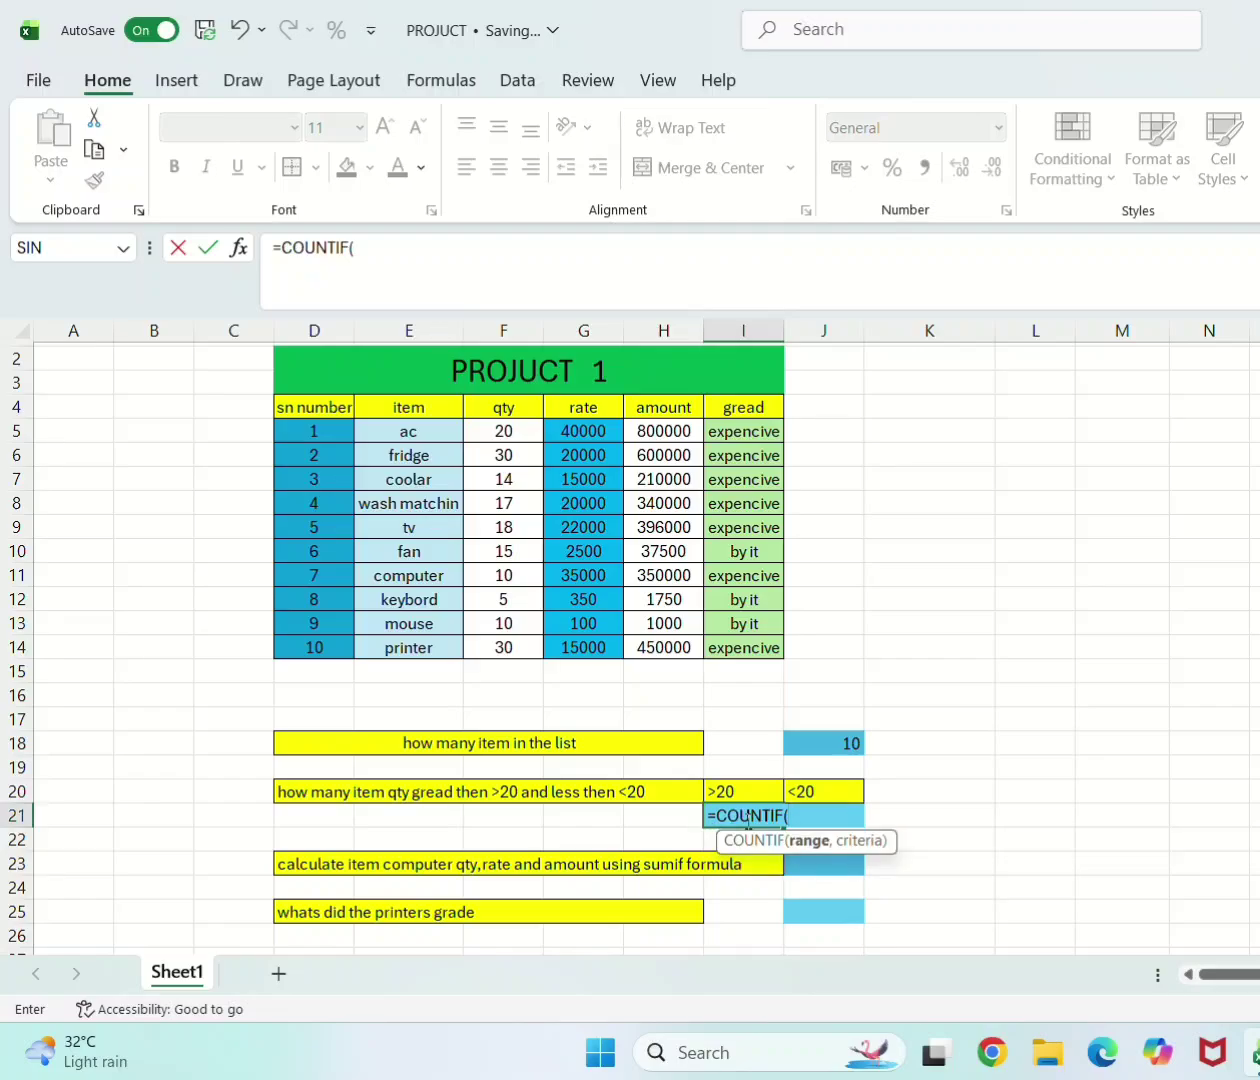
click(513, 430)
drag(513, 428, 506, 637)
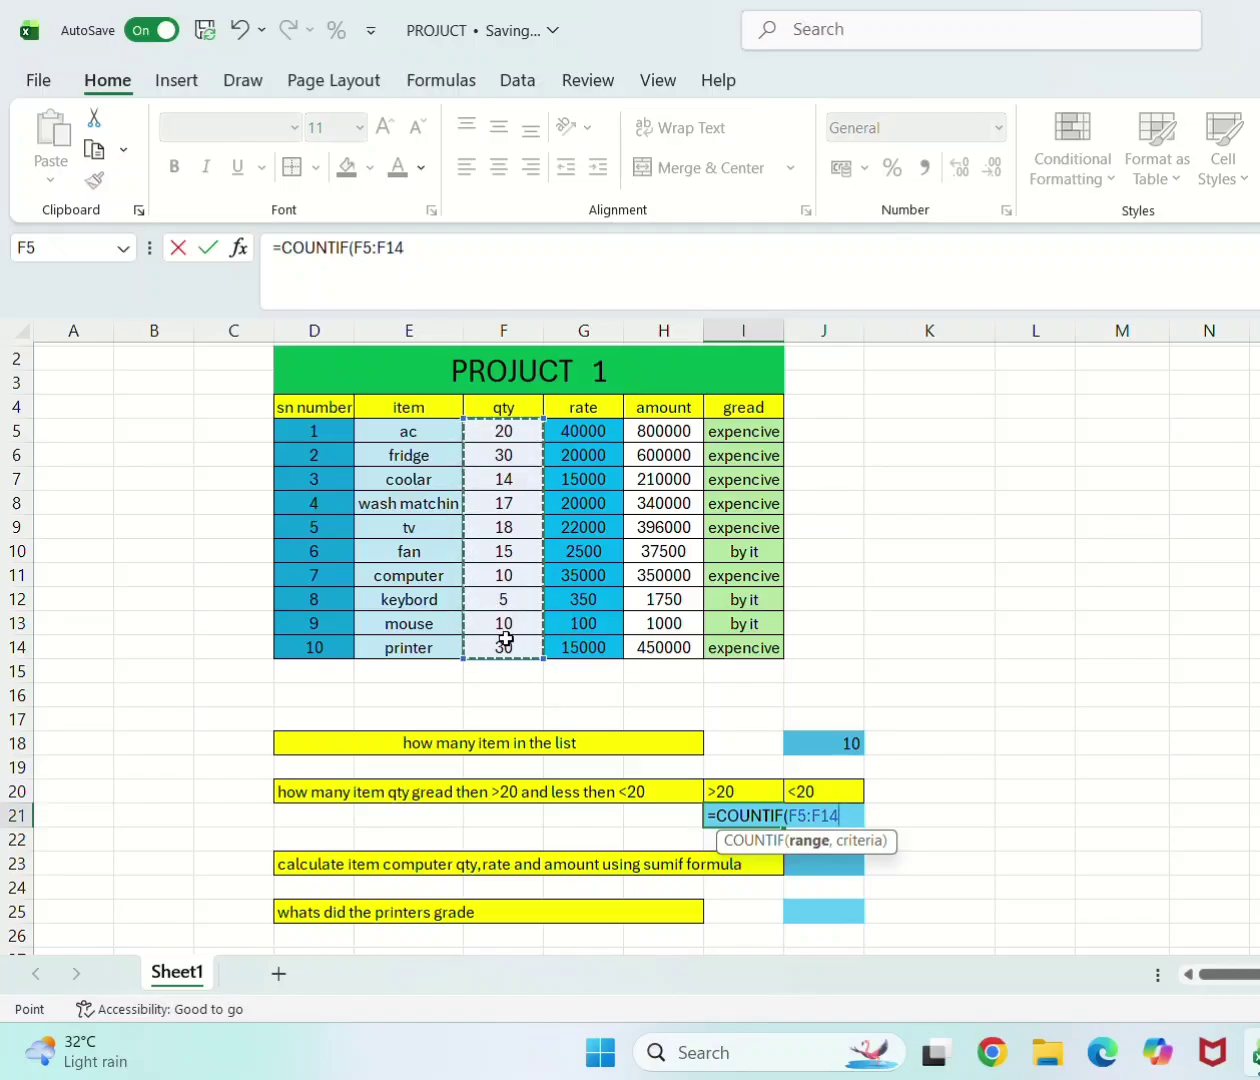
text(,)
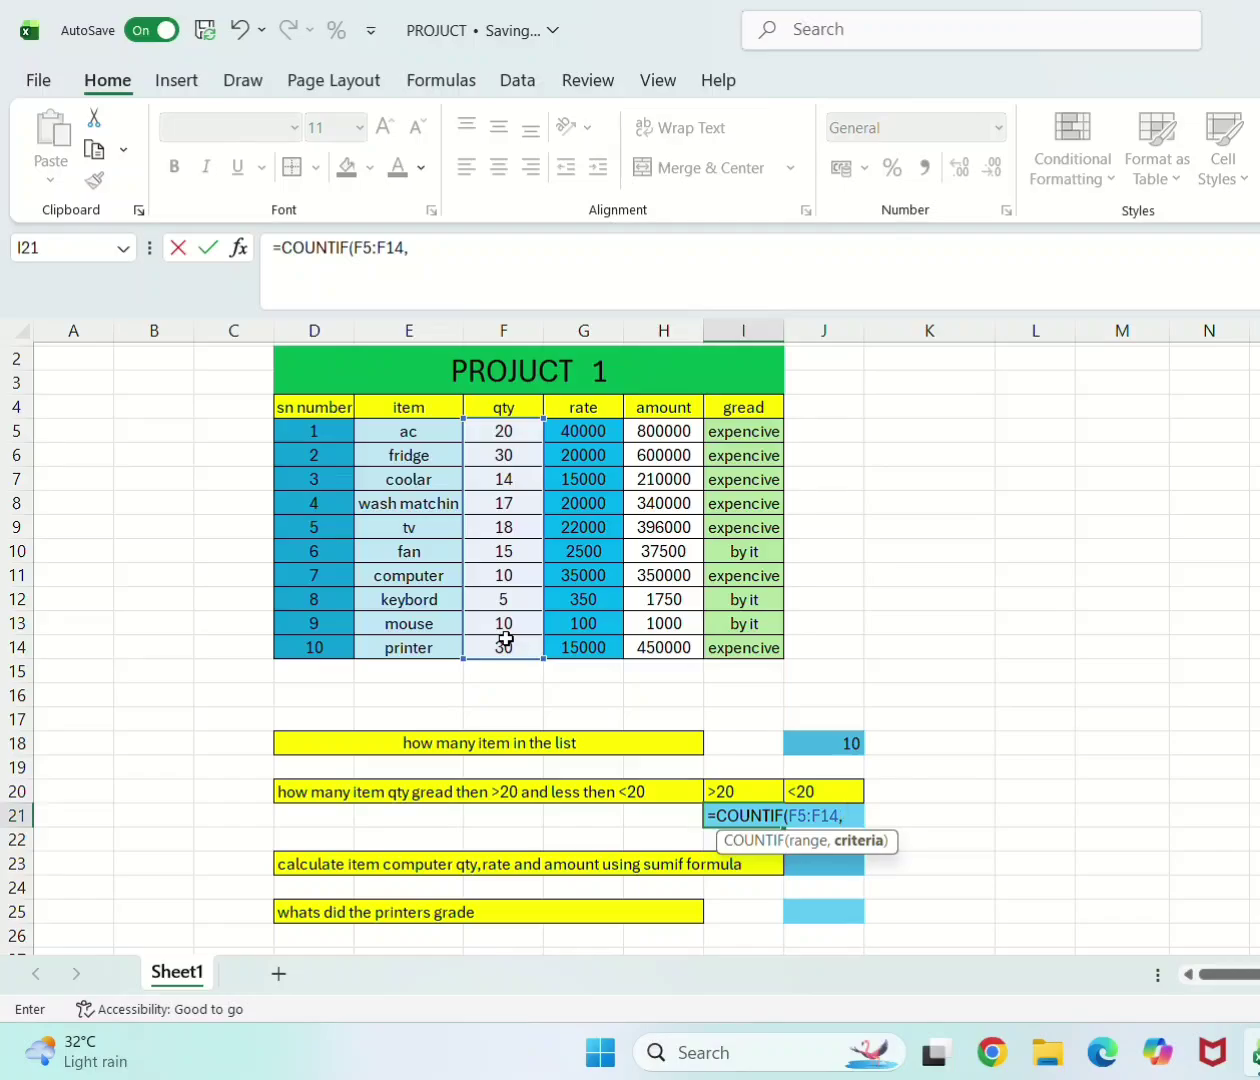
text(">20)
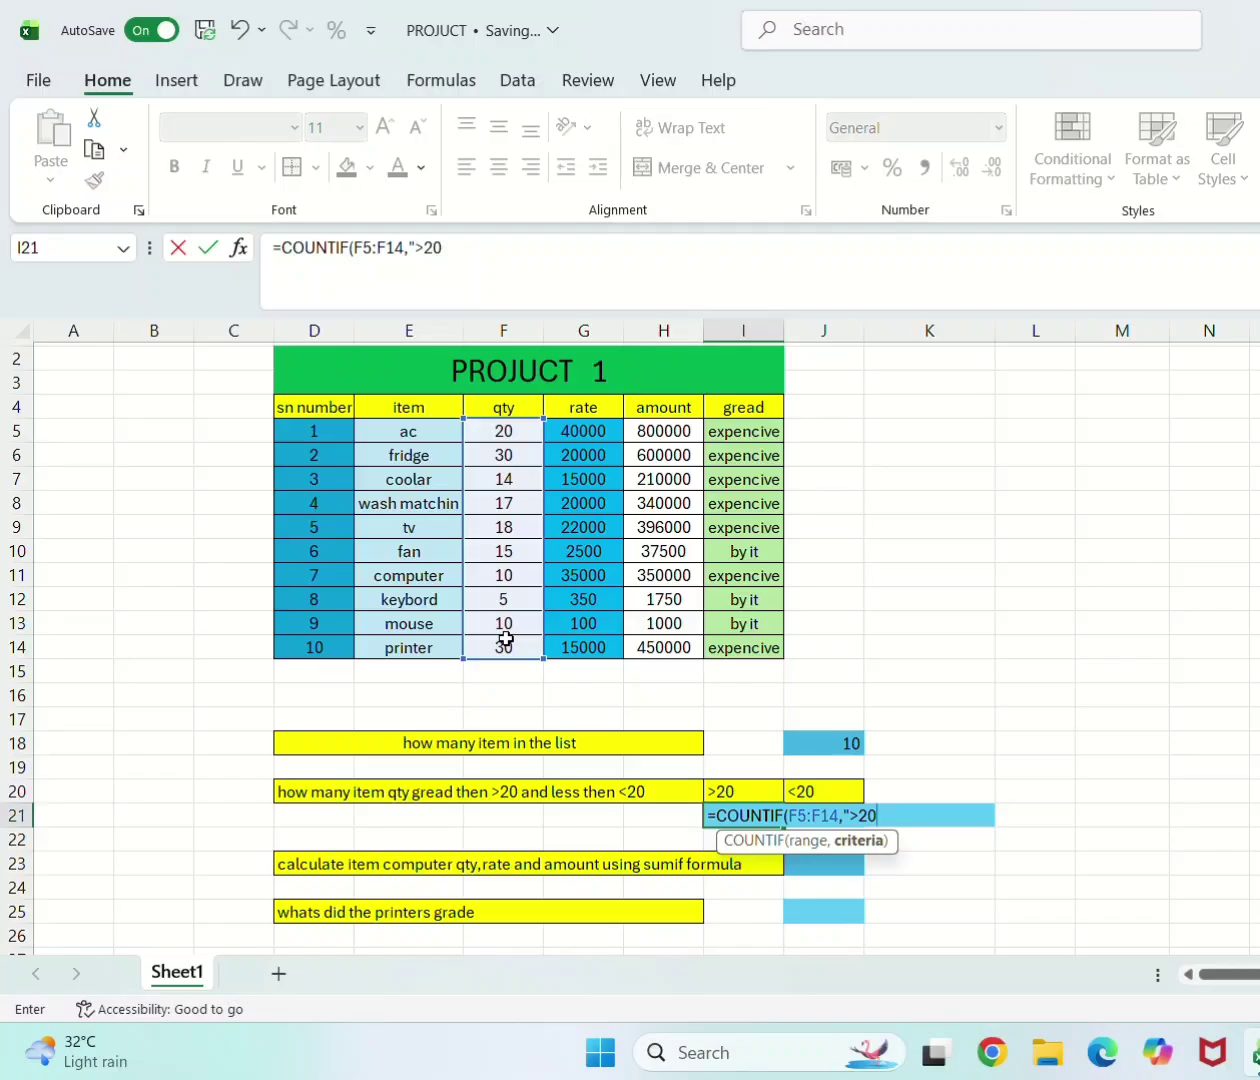
text("))
key(Return)
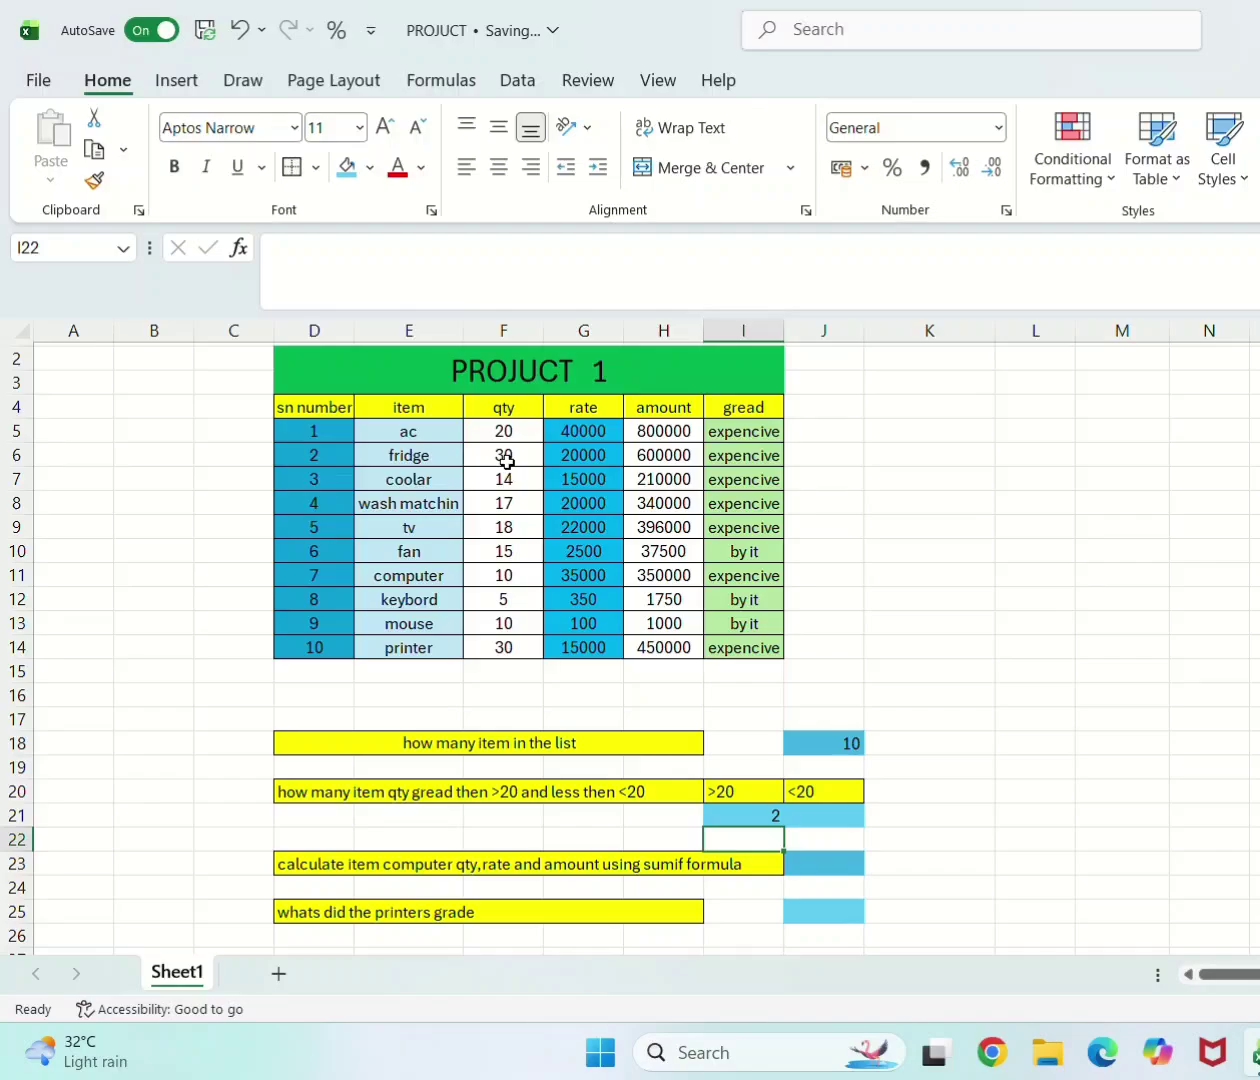
Count the quantities less than 20 in cell J21 with the formula =COUNTIF(F5:F14,"<20").
click(815, 820)
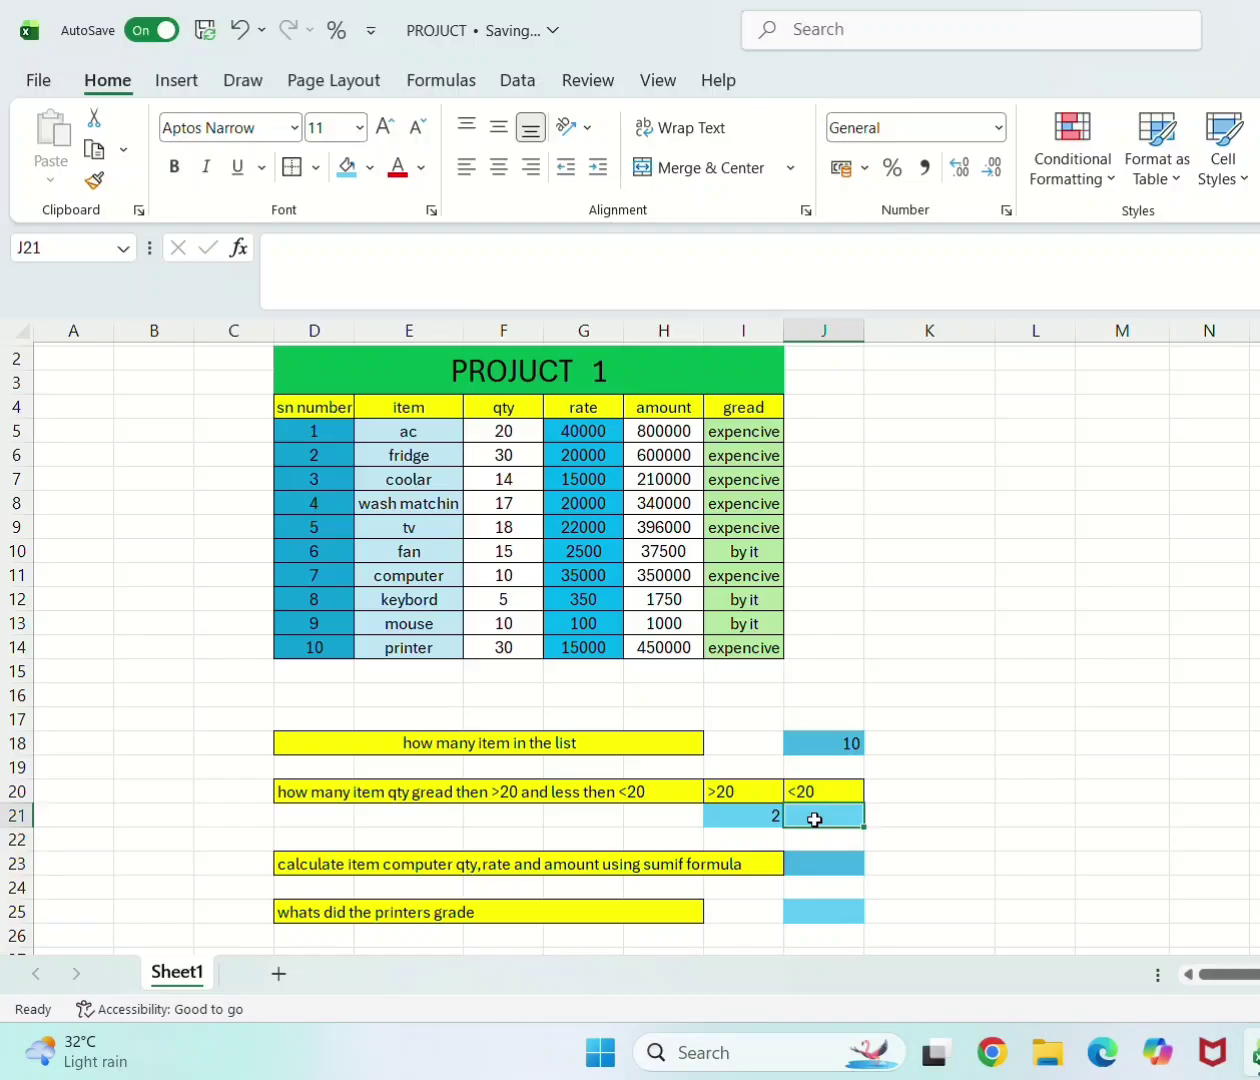
text(=count)
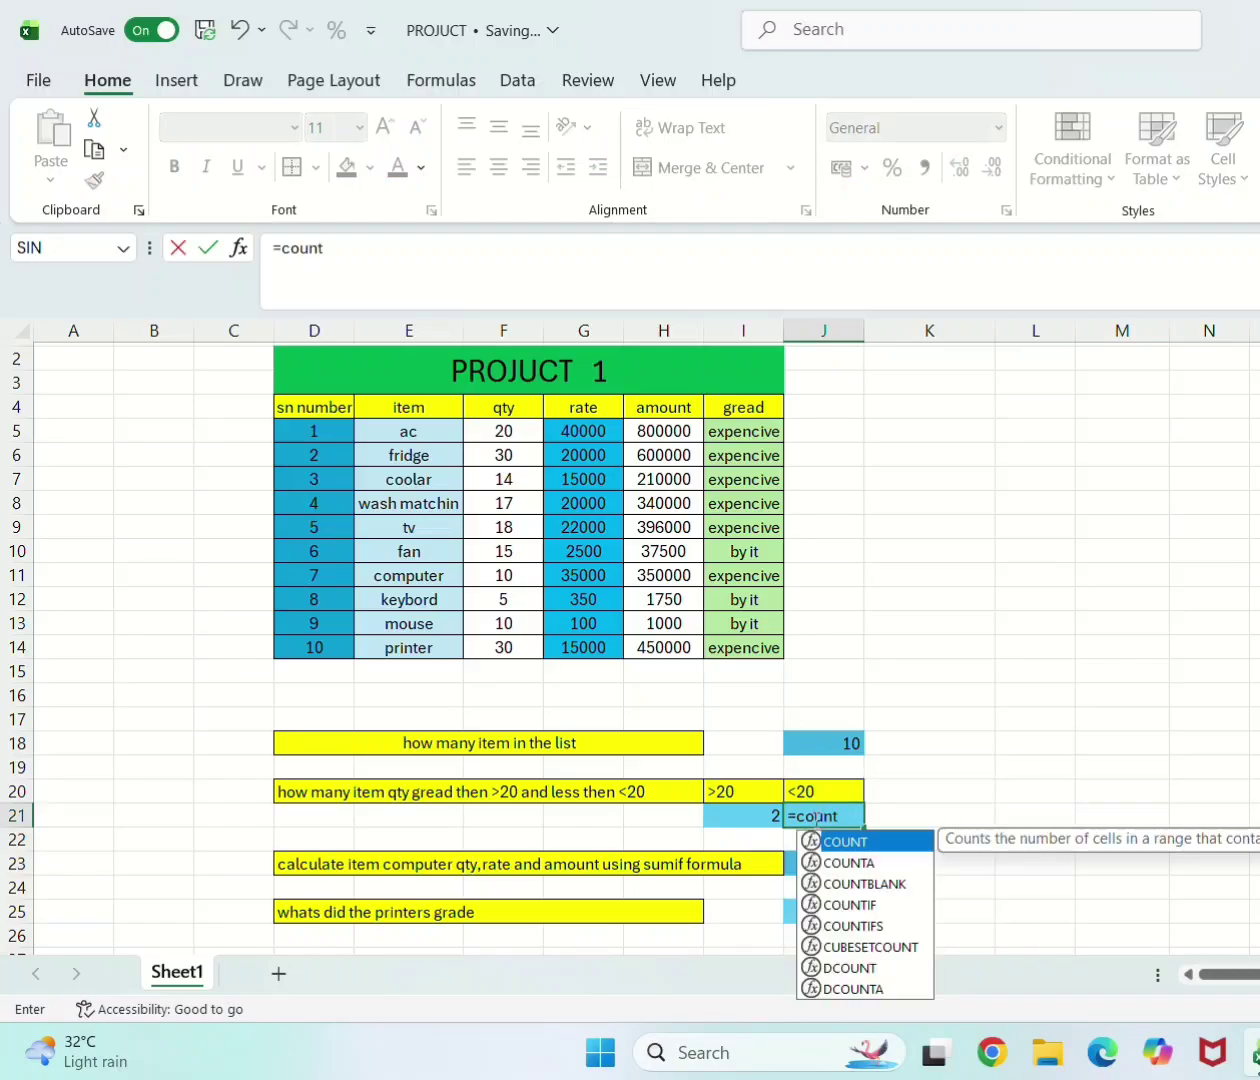
text(if)
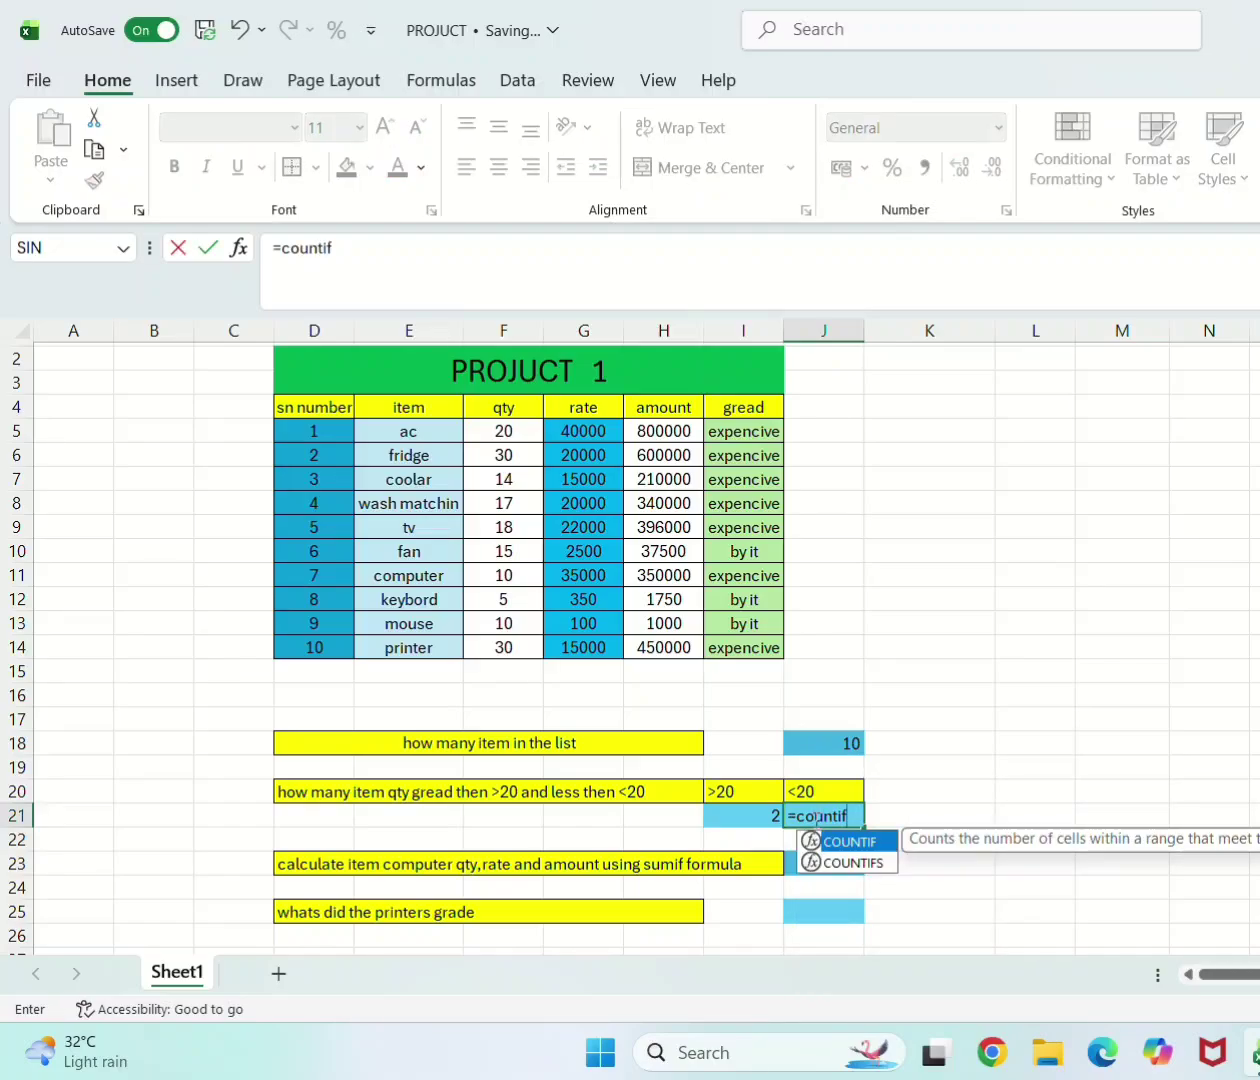
key(Tab)
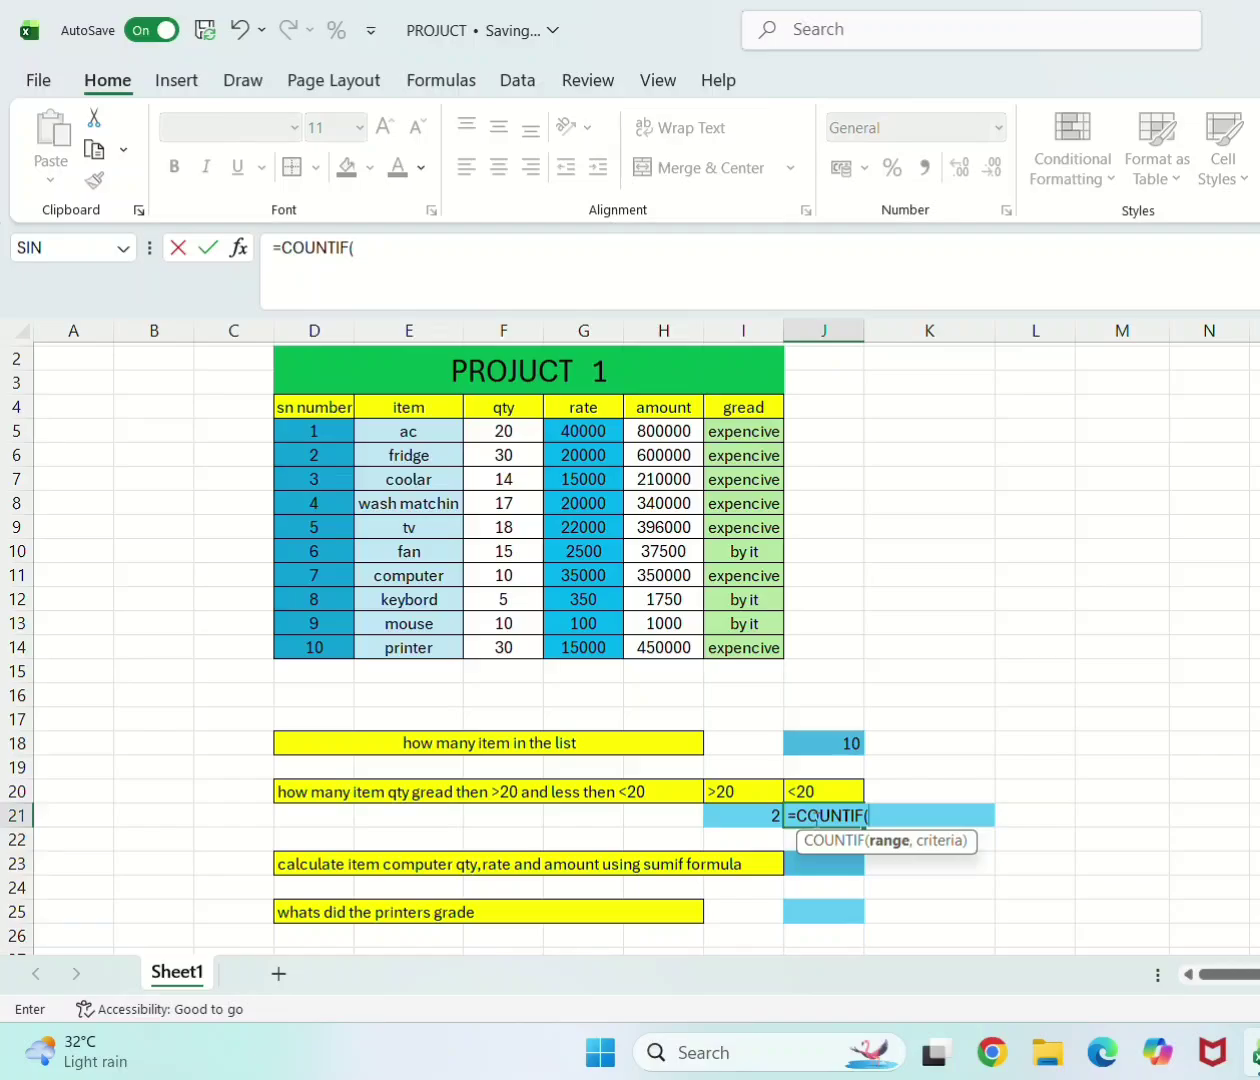
drag(502, 437, 494, 653)
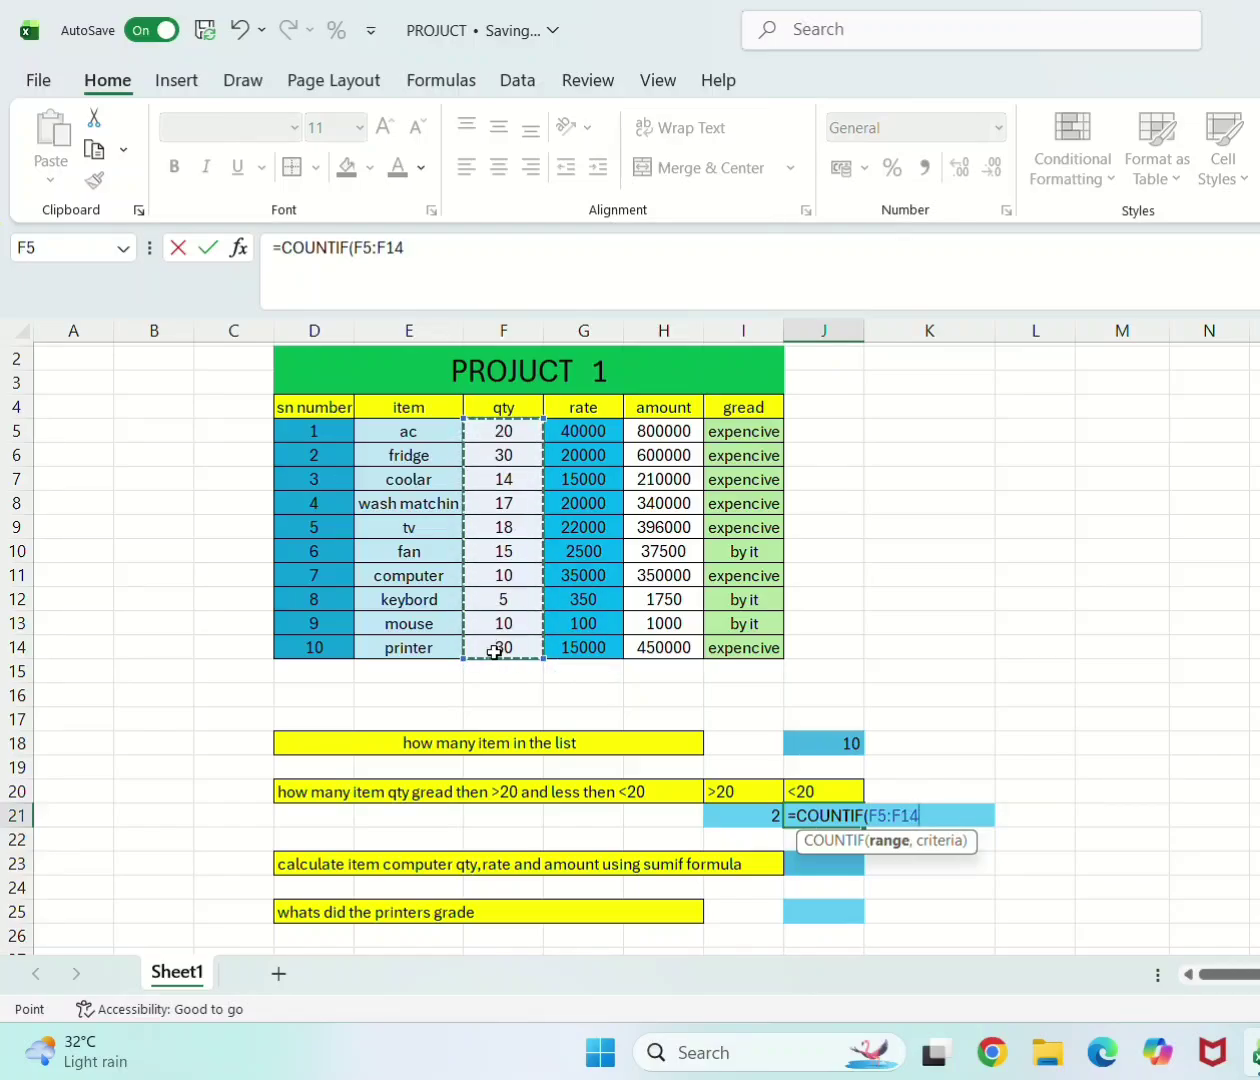
text(,")
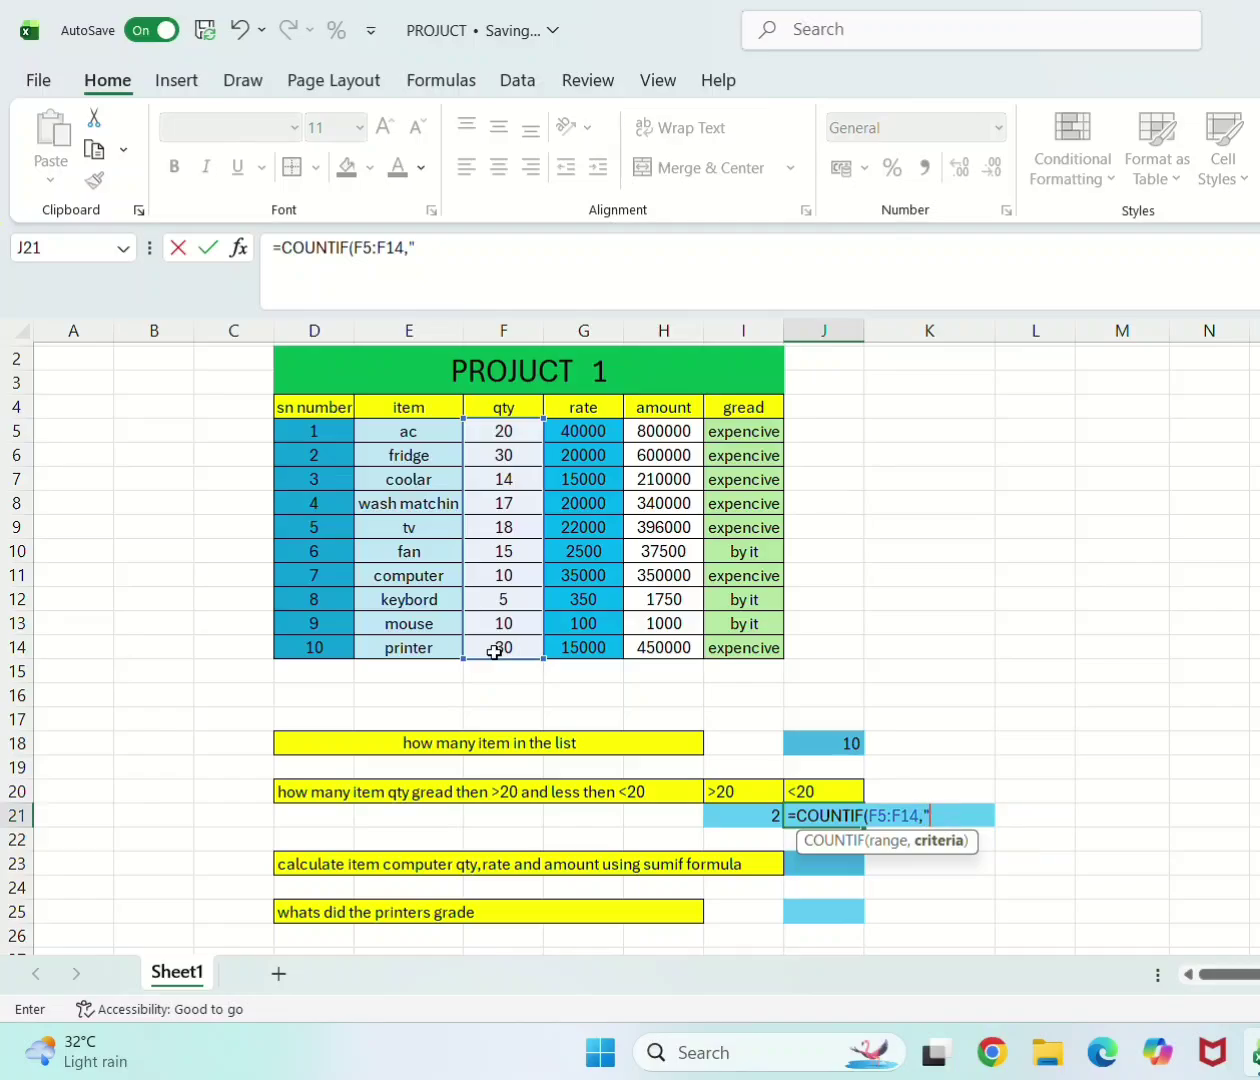
text(<20"))
key(Return)
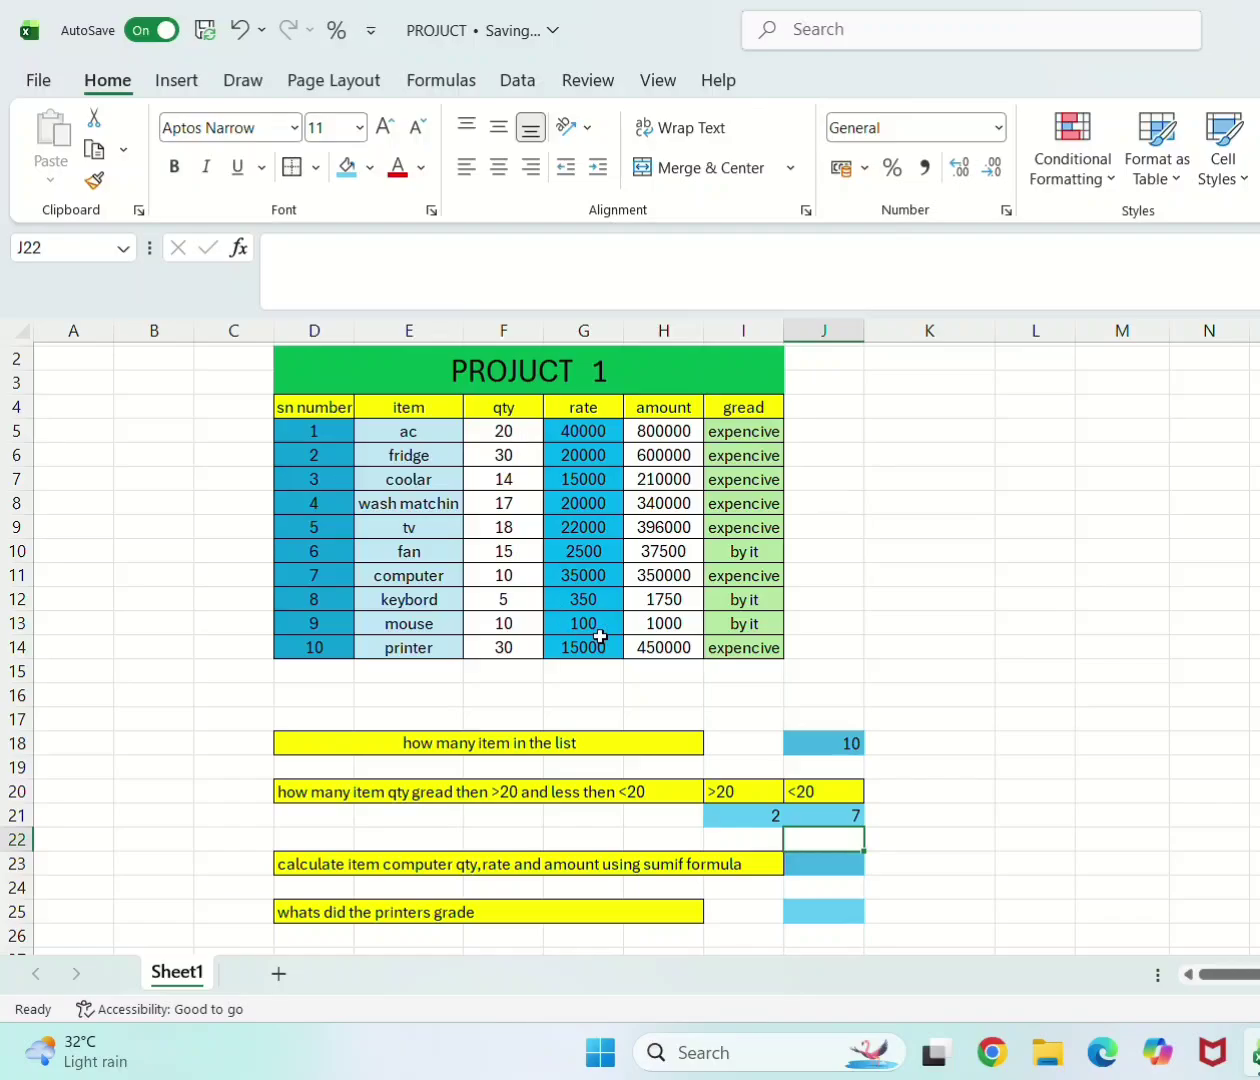
Total the computer's amount in cell J23 with the formula =SUMIF(E5:E14,"computer",H5:H14).
click(810, 866)
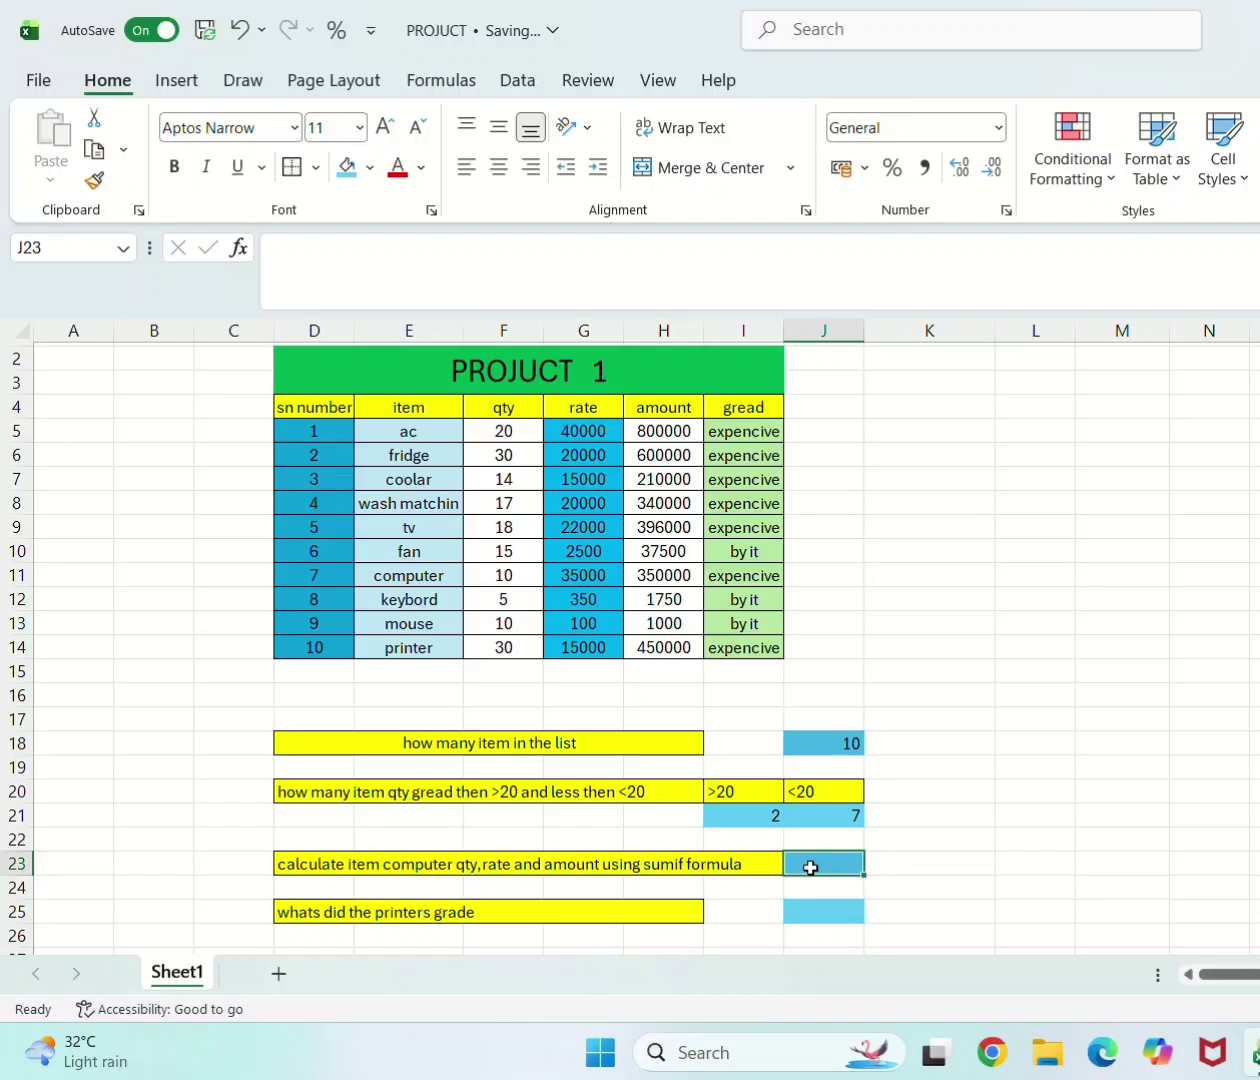
double_click(810, 867)
text(=sumi)
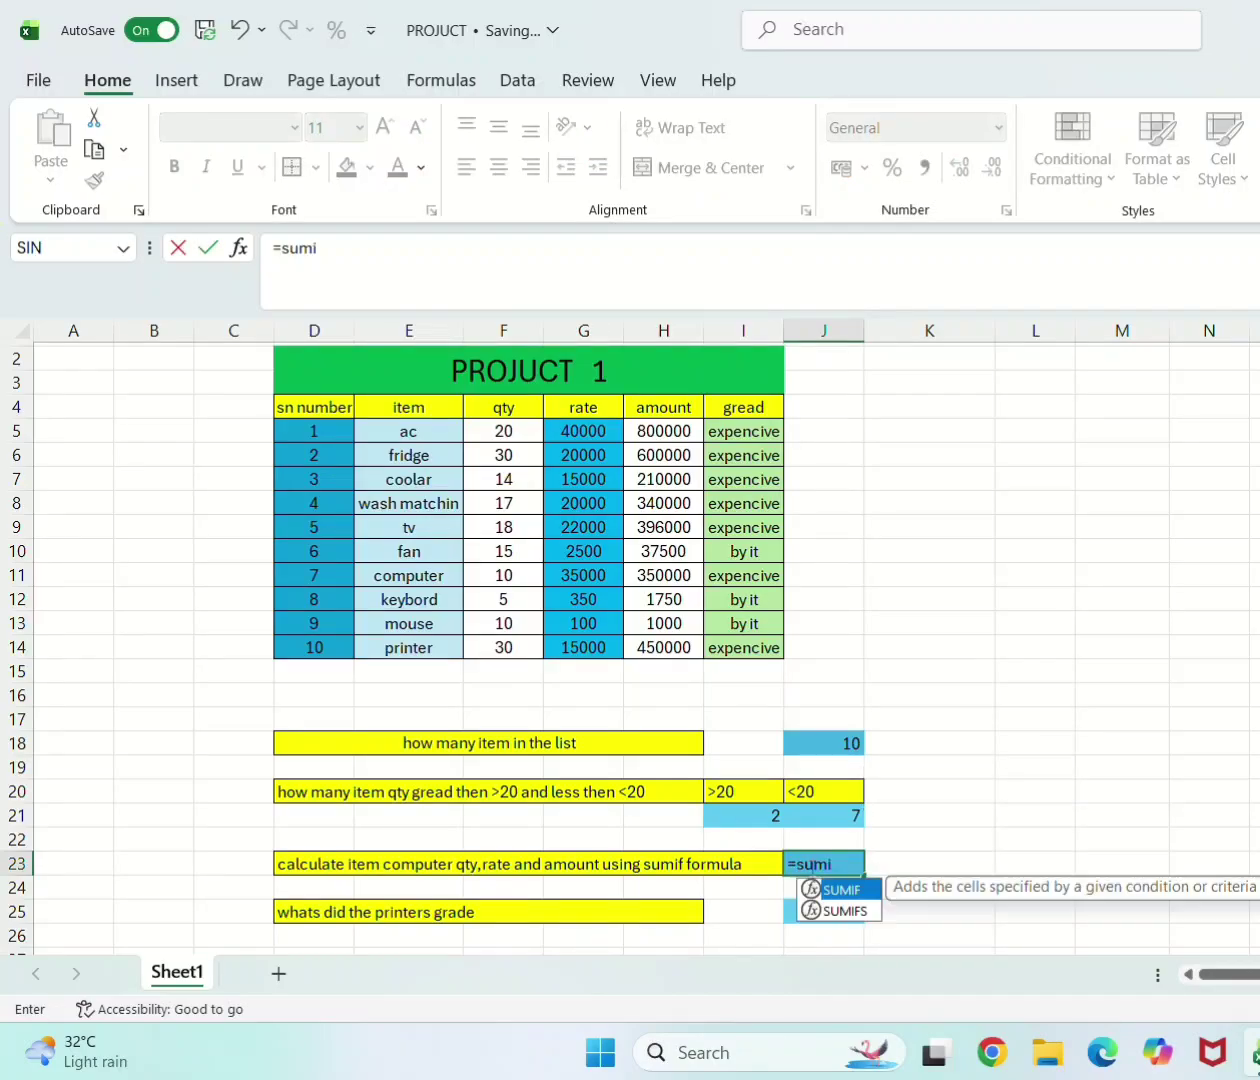
text(f)
key(Tab)
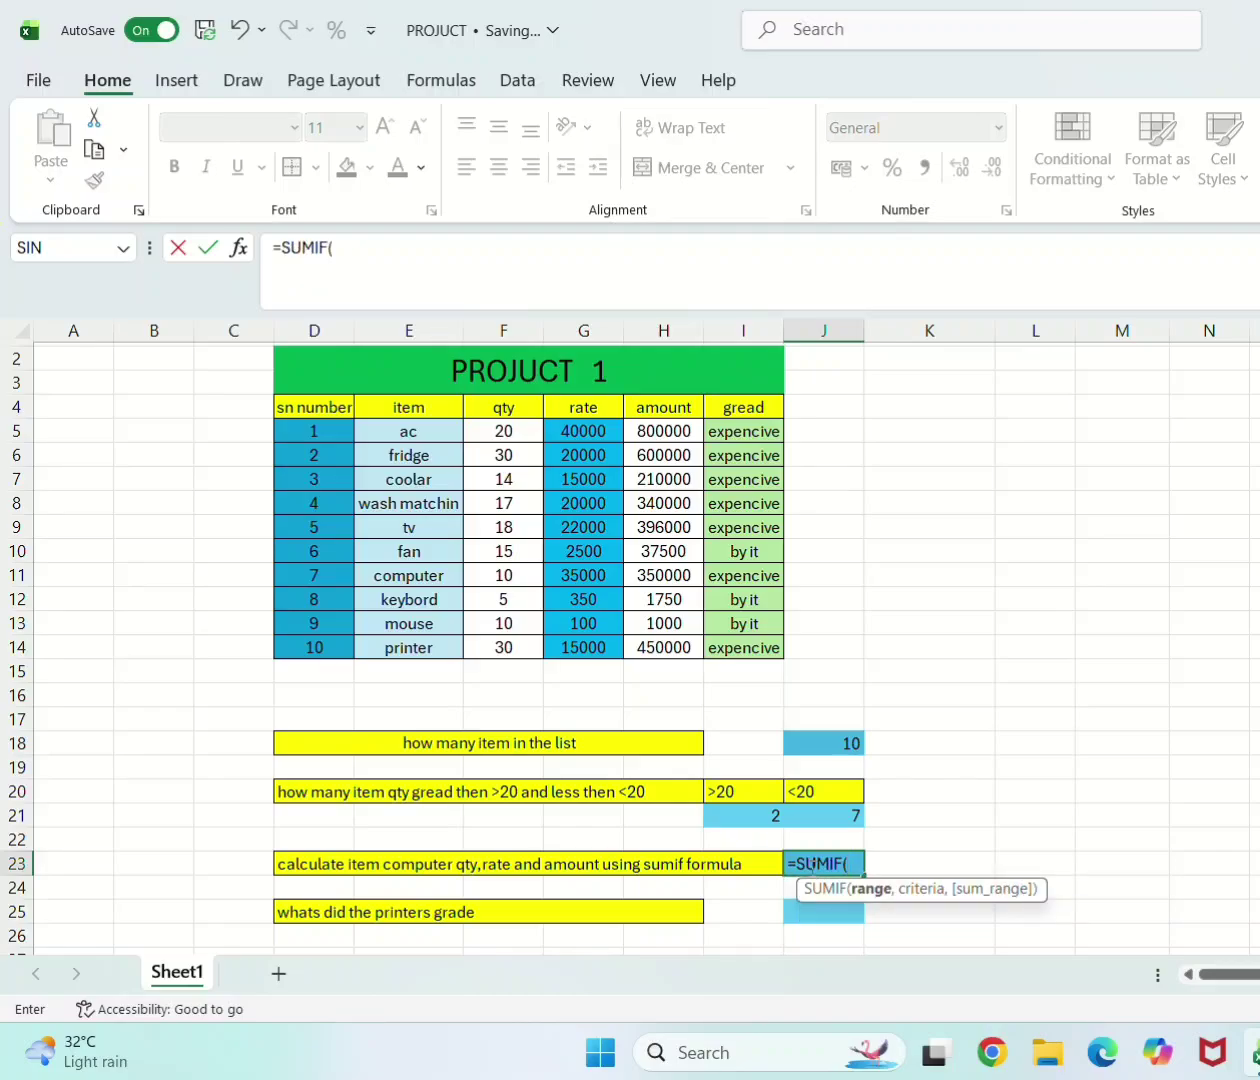
drag(397, 438, 380, 643)
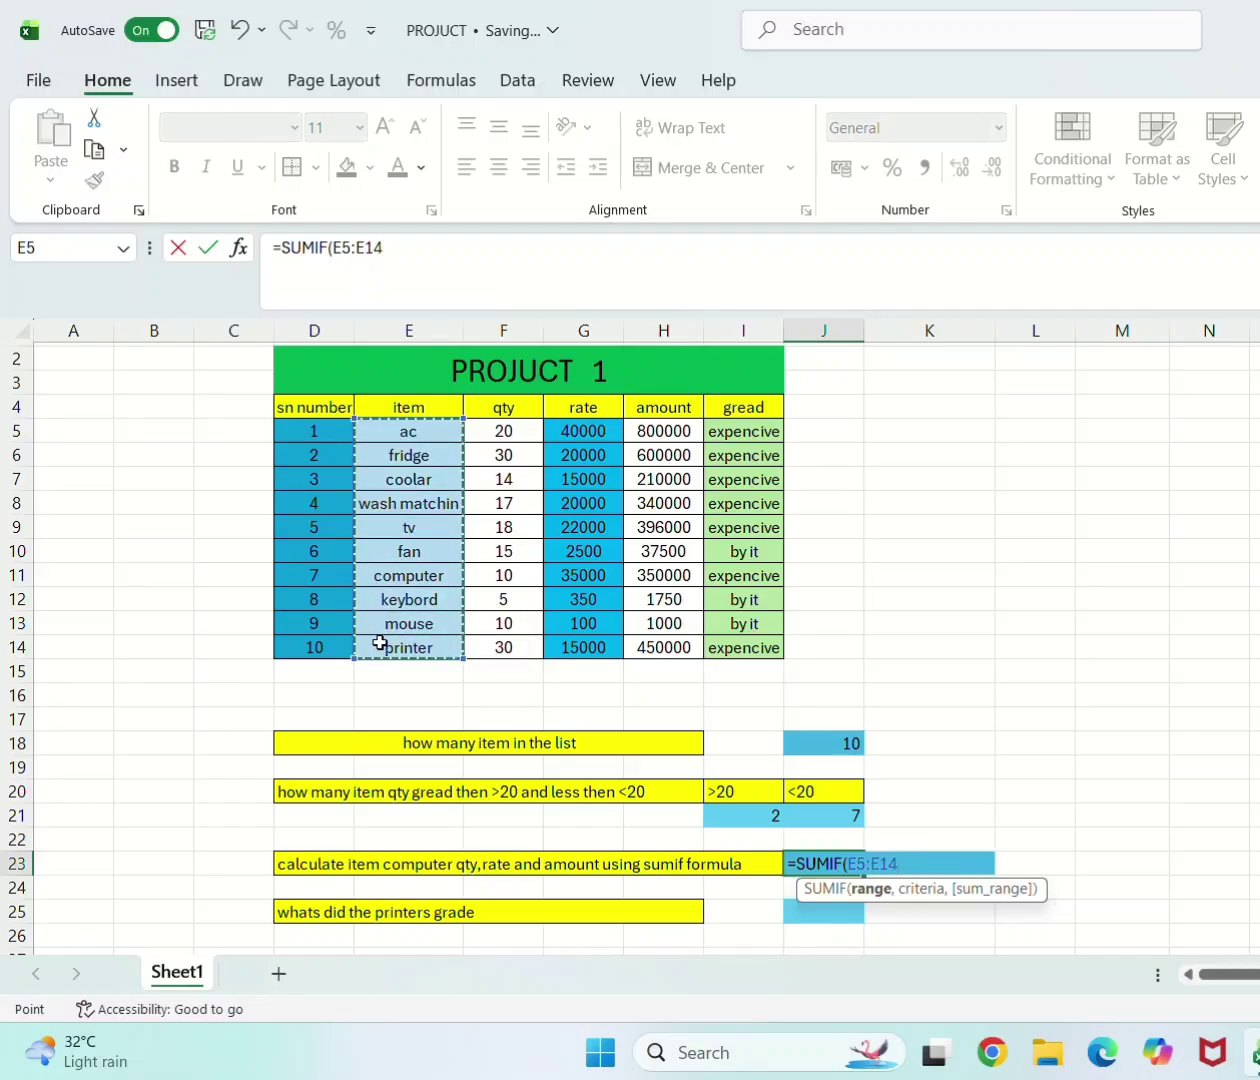
text(,")
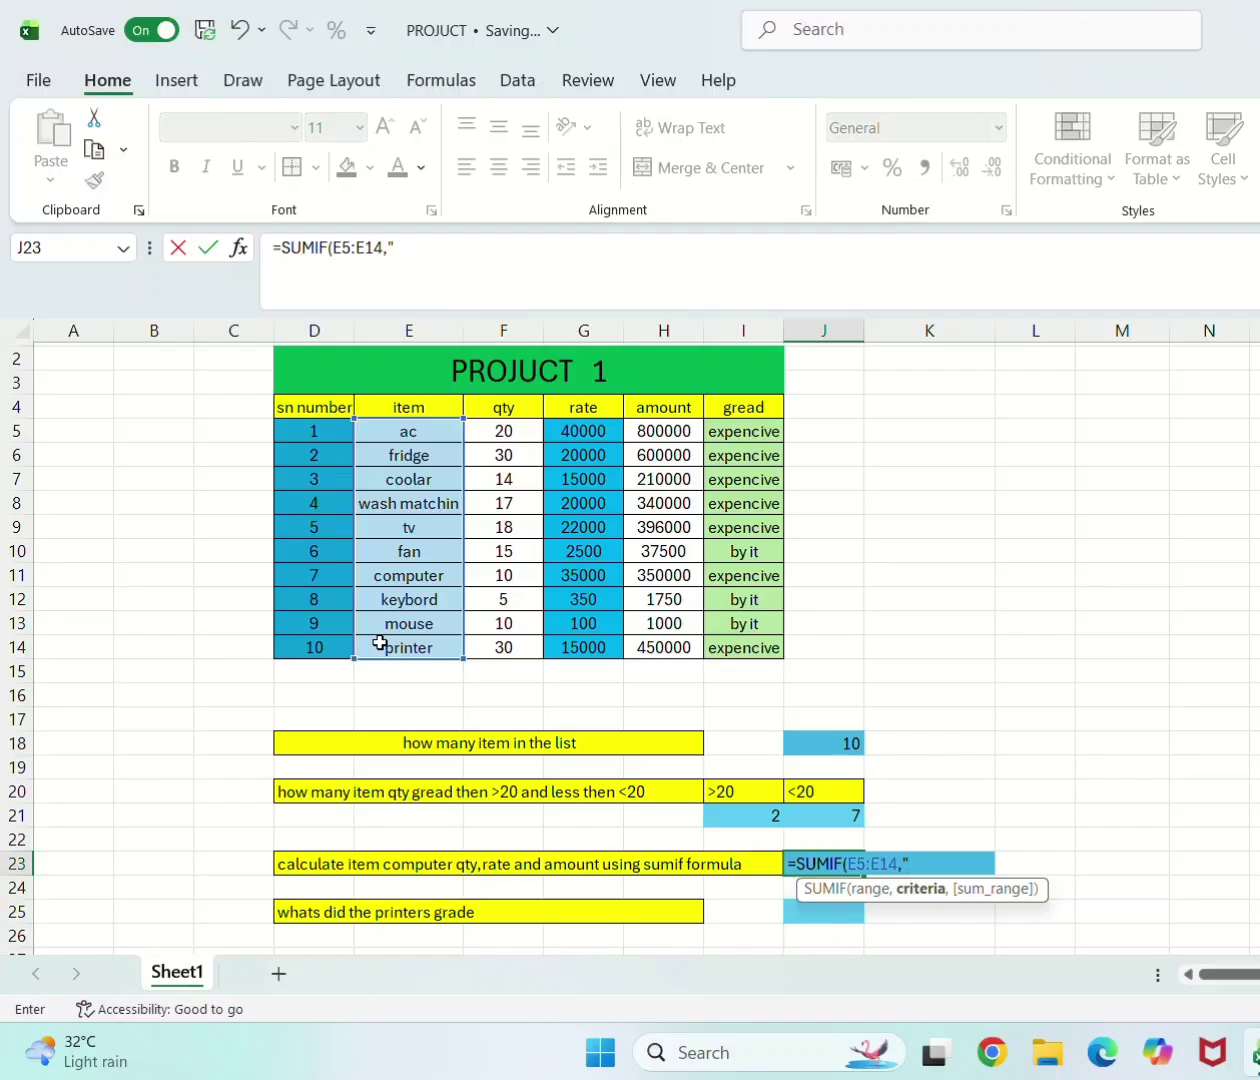
text(computer)
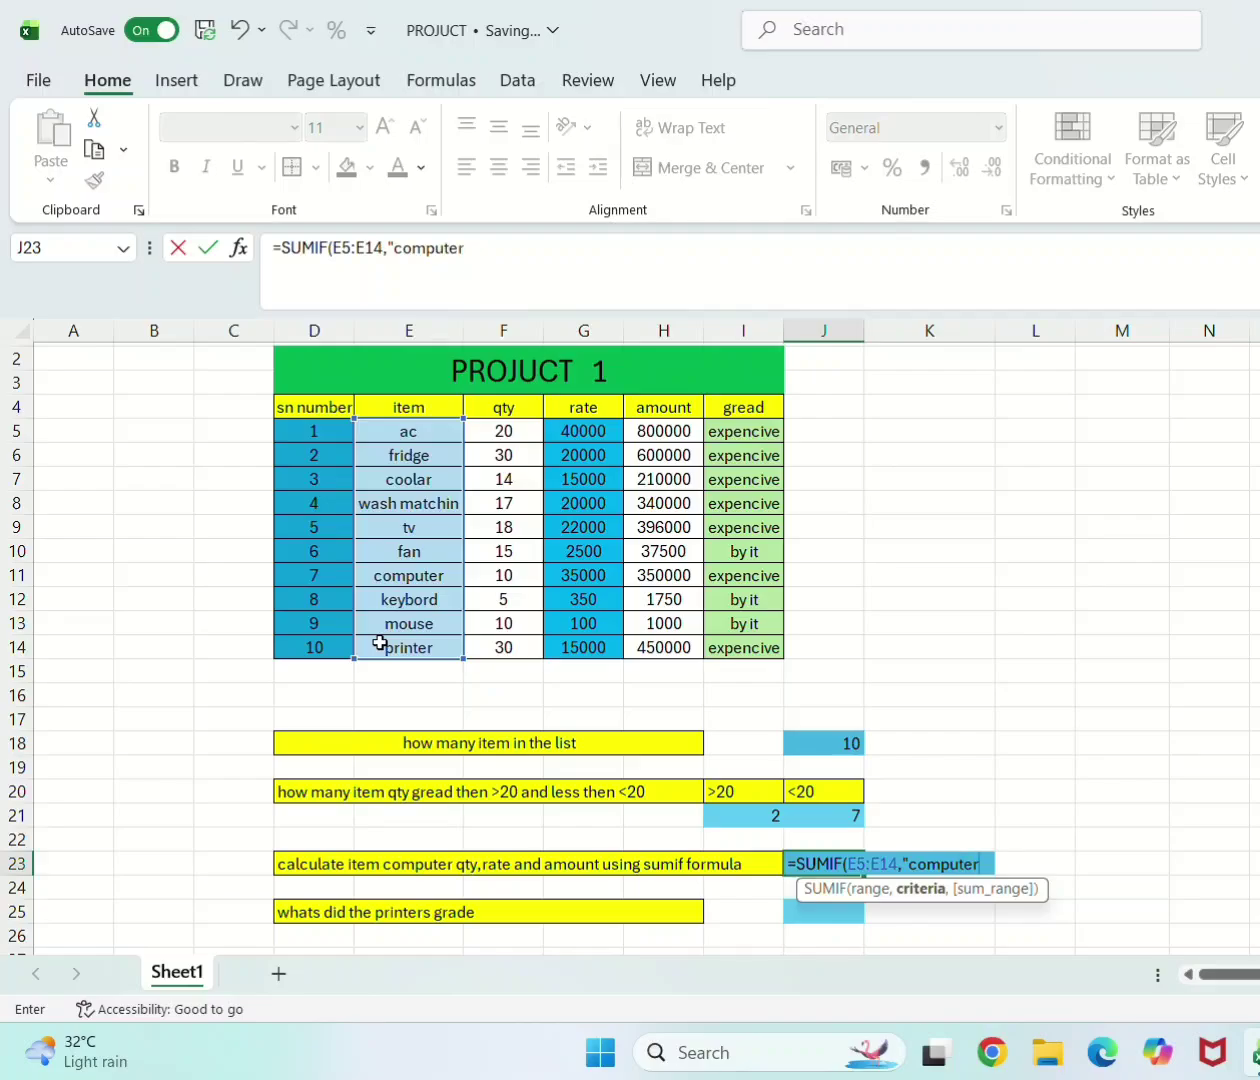
text(",)
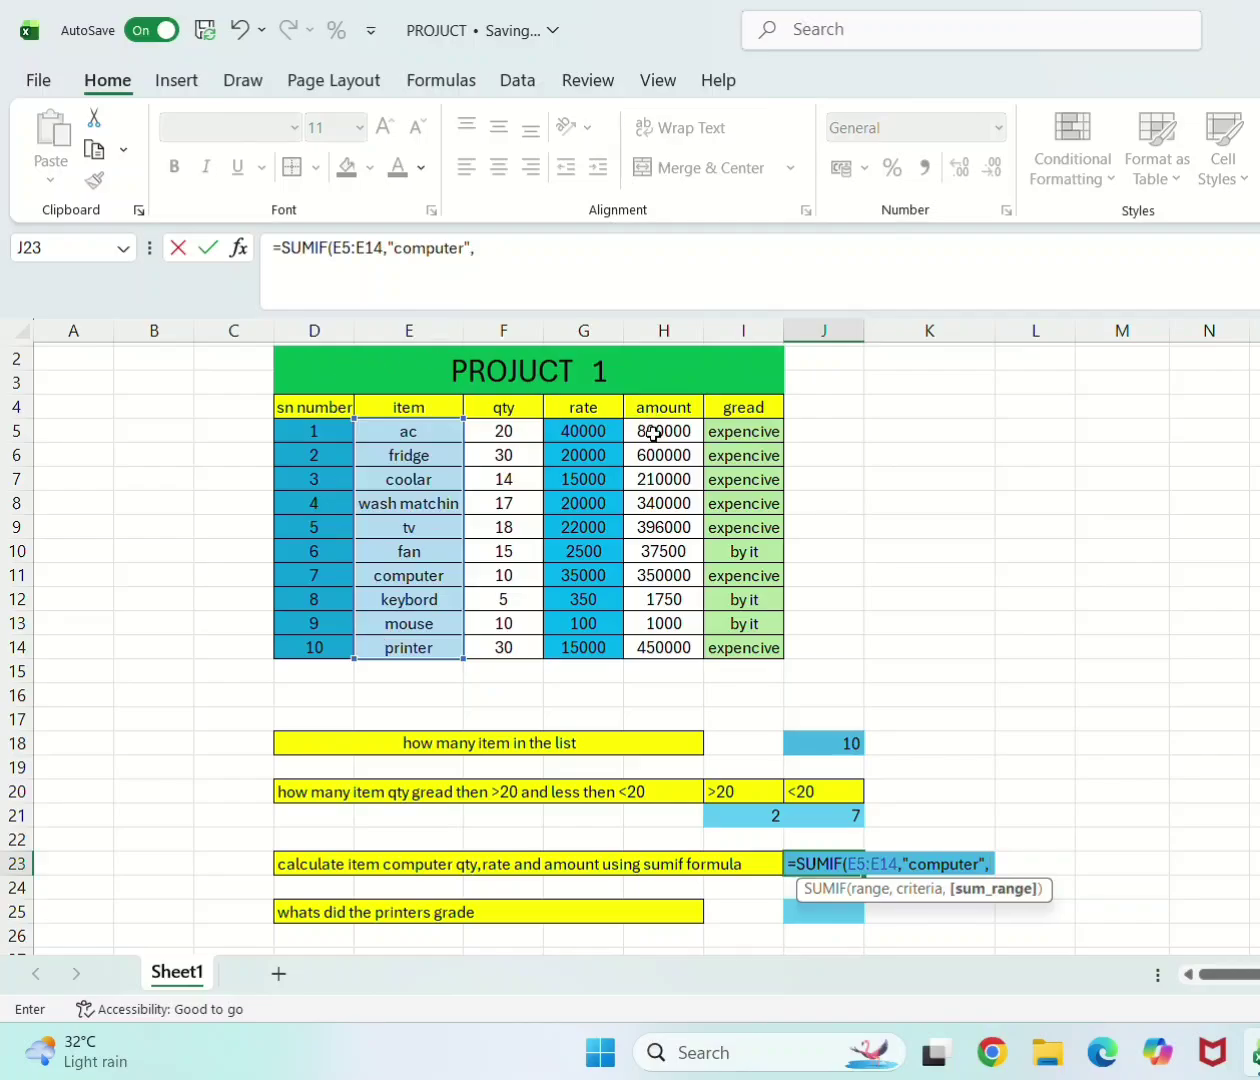
drag(653, 433, 657, 636)
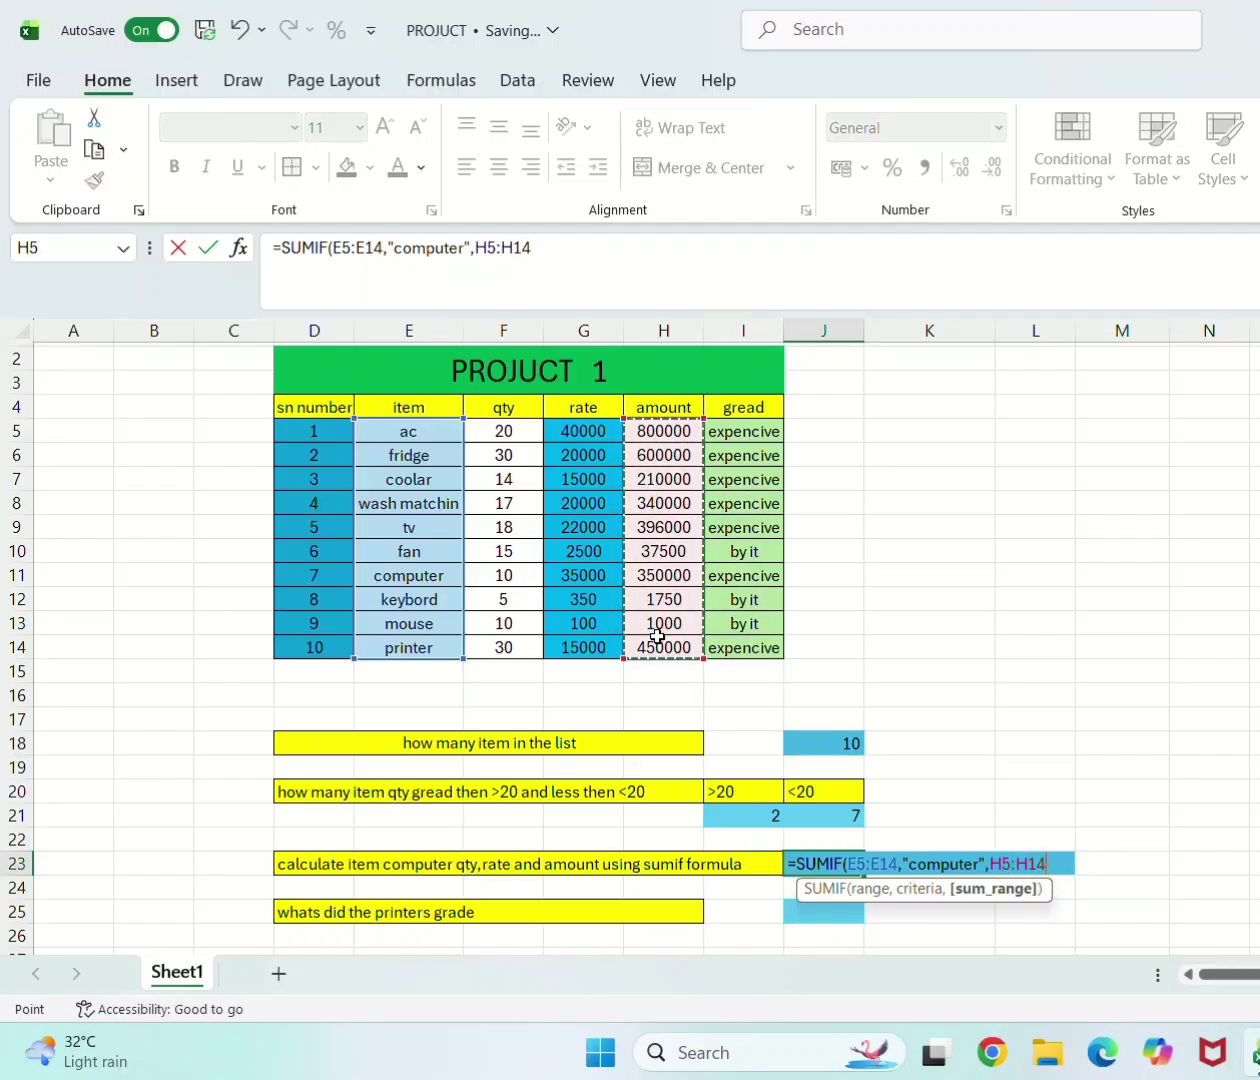
text())
key(Return)
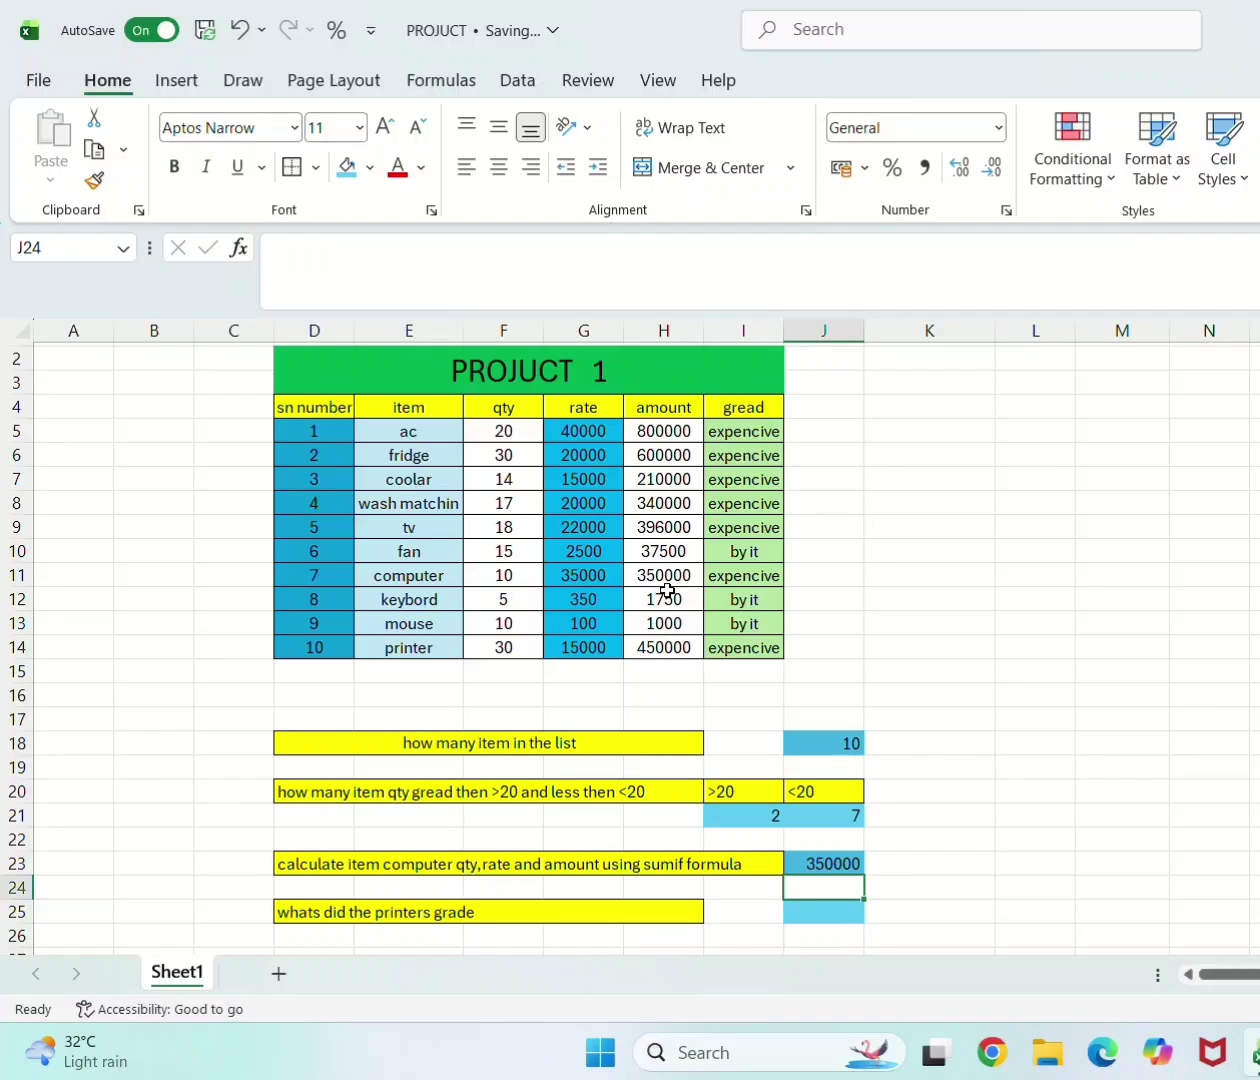
Look up the printer's grade in cell J25 with the formula =VLOOKUP("printer",E5:I14,5).
click(813, 910)
right_click(816, 923)
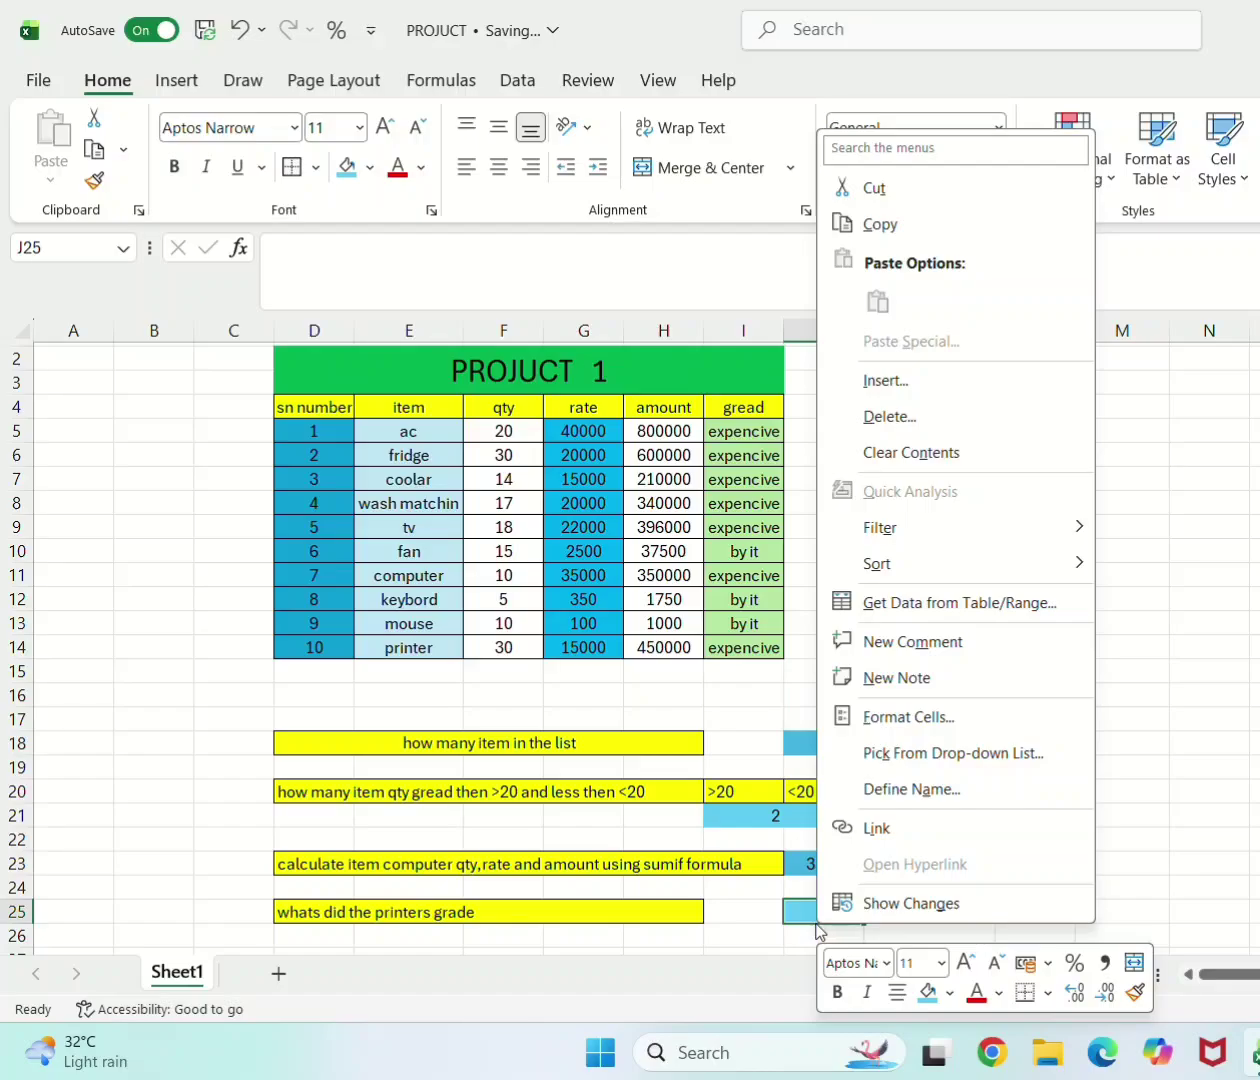
key(Escape)
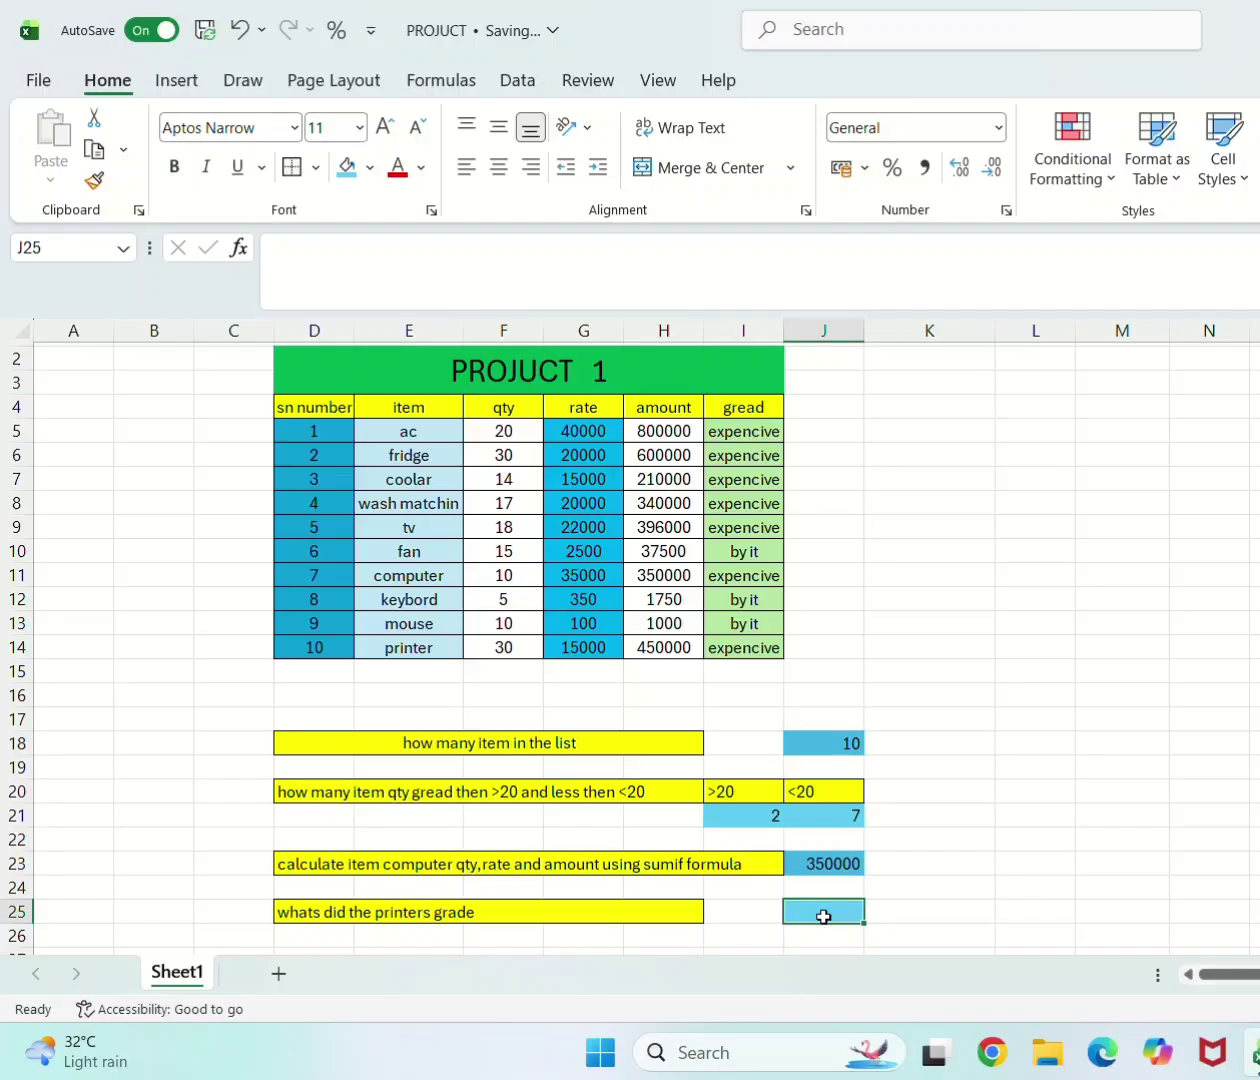
text(=)
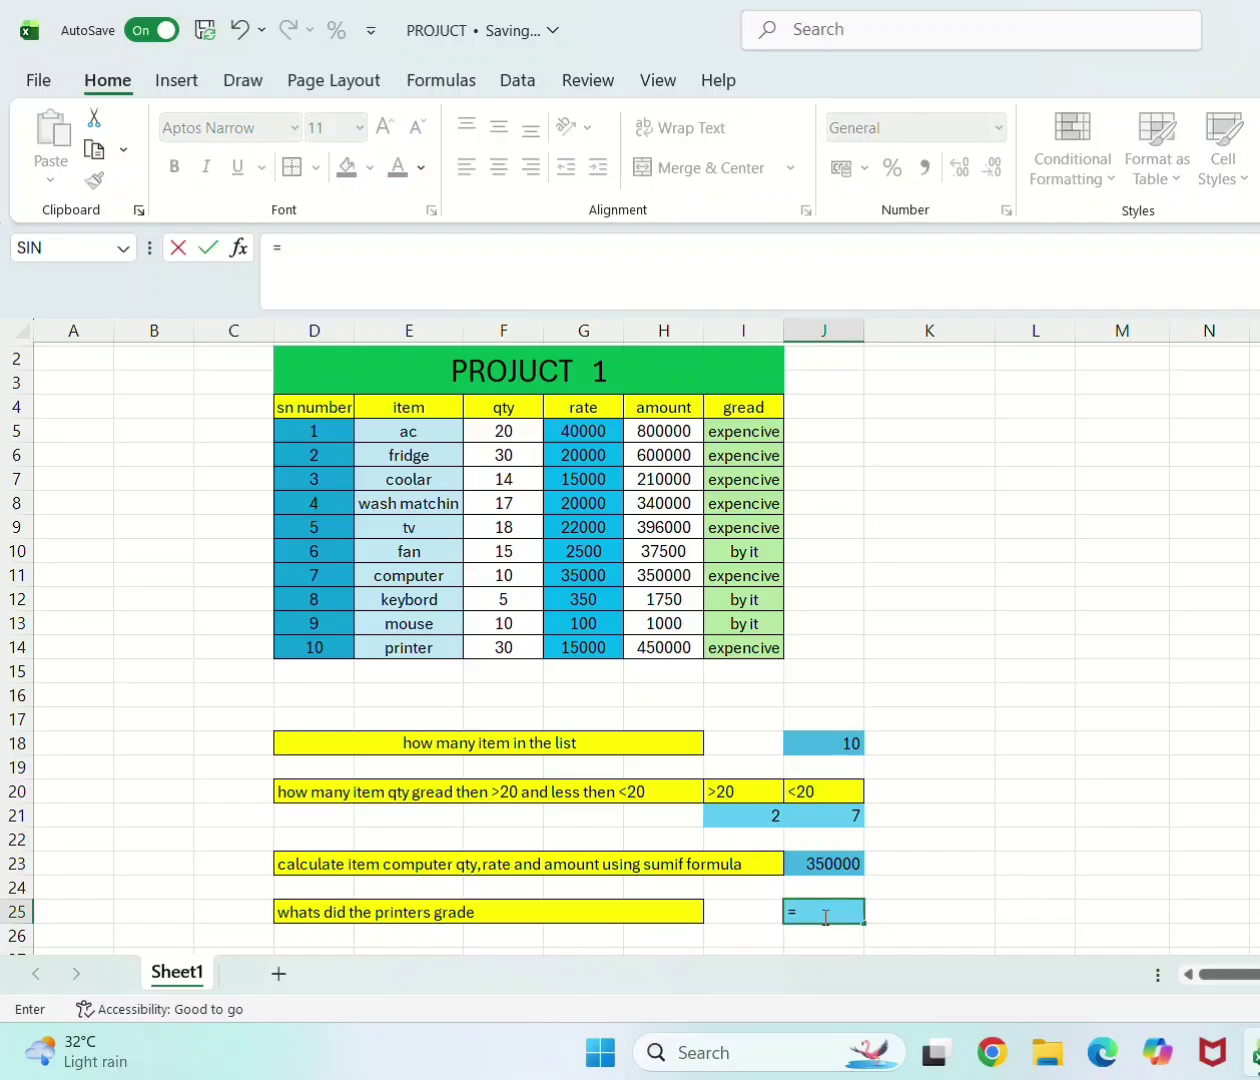
text(vl)
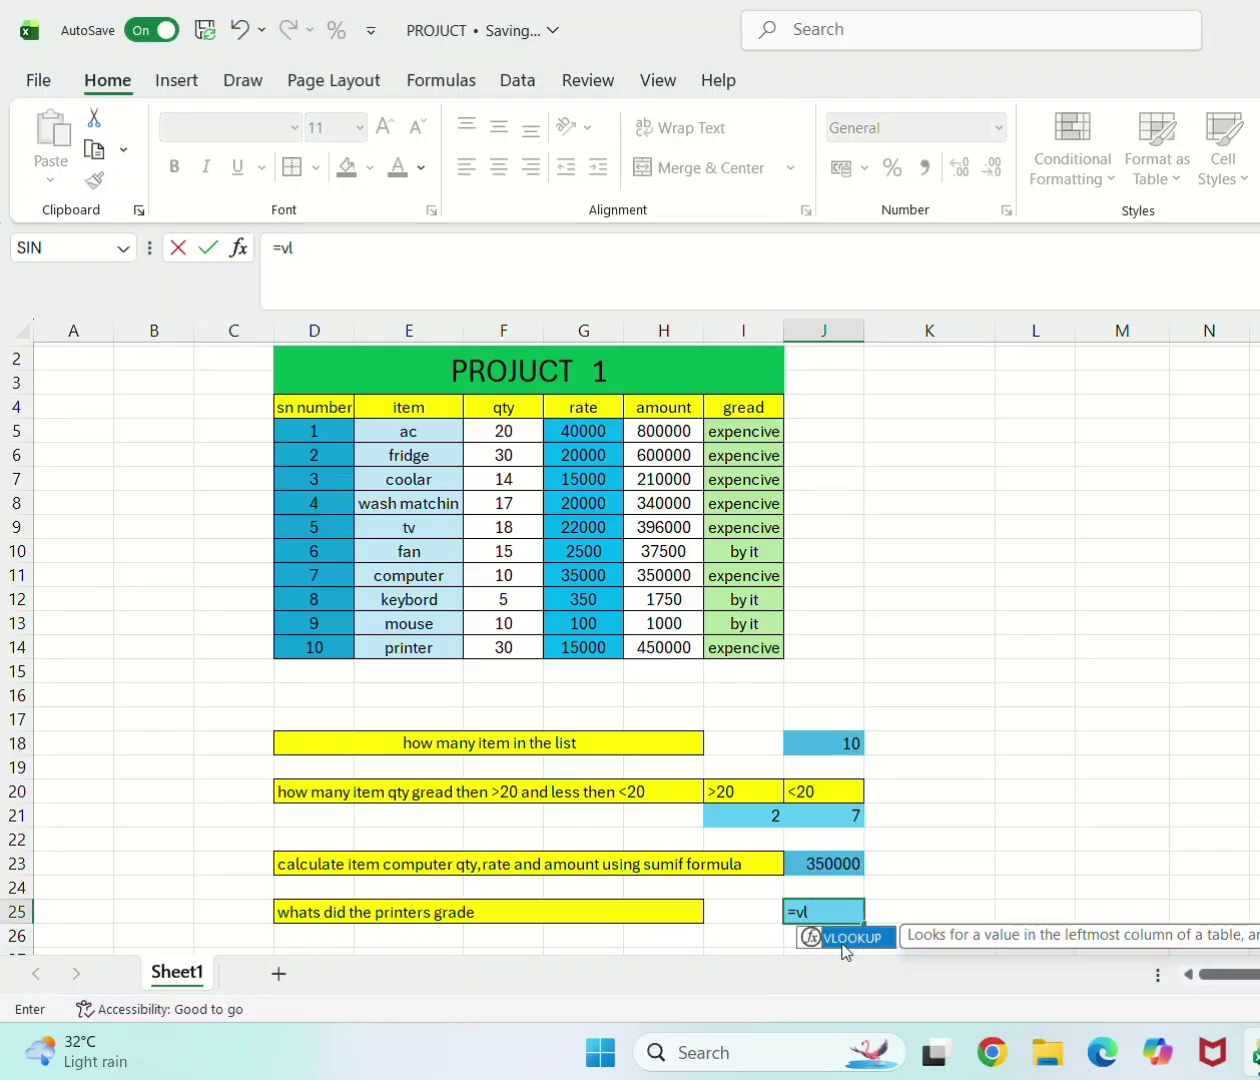
double_click(855, 940)
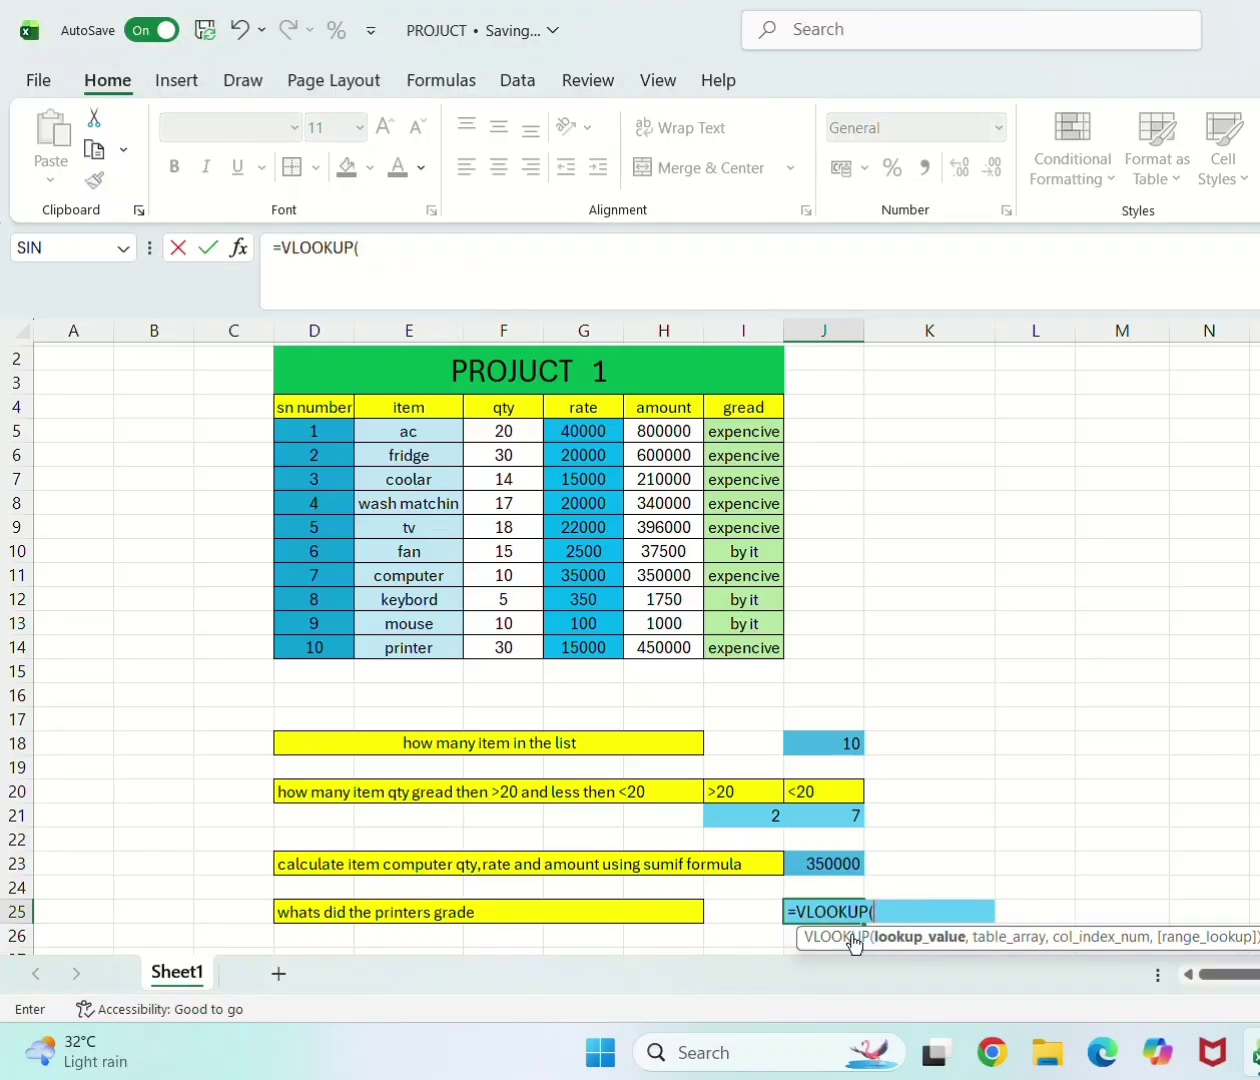
text(")
click(375, 433)
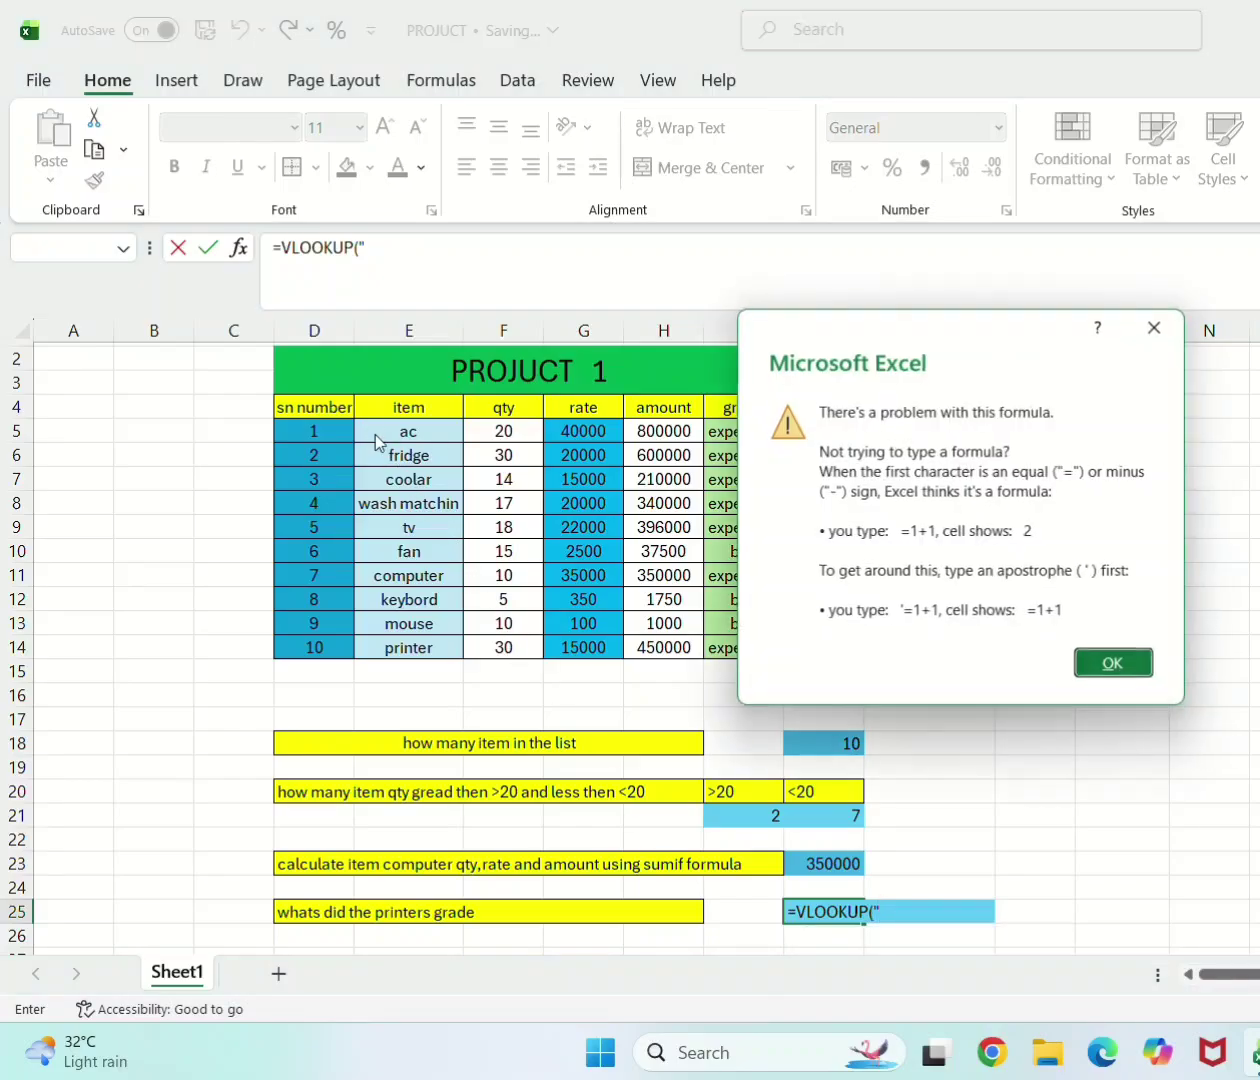
click(1113, 667)
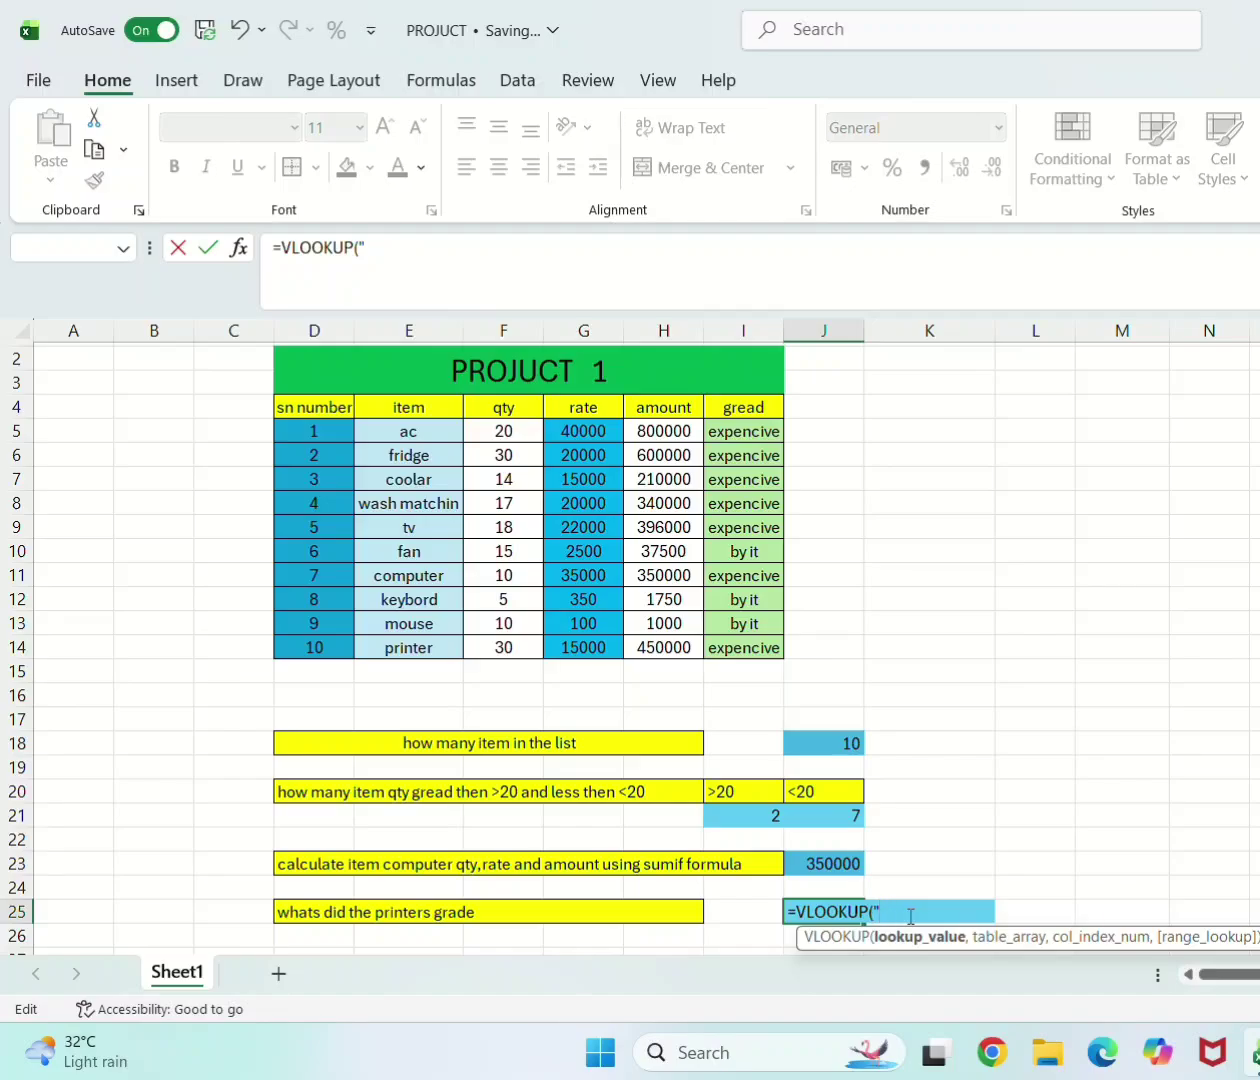
text(printer",)
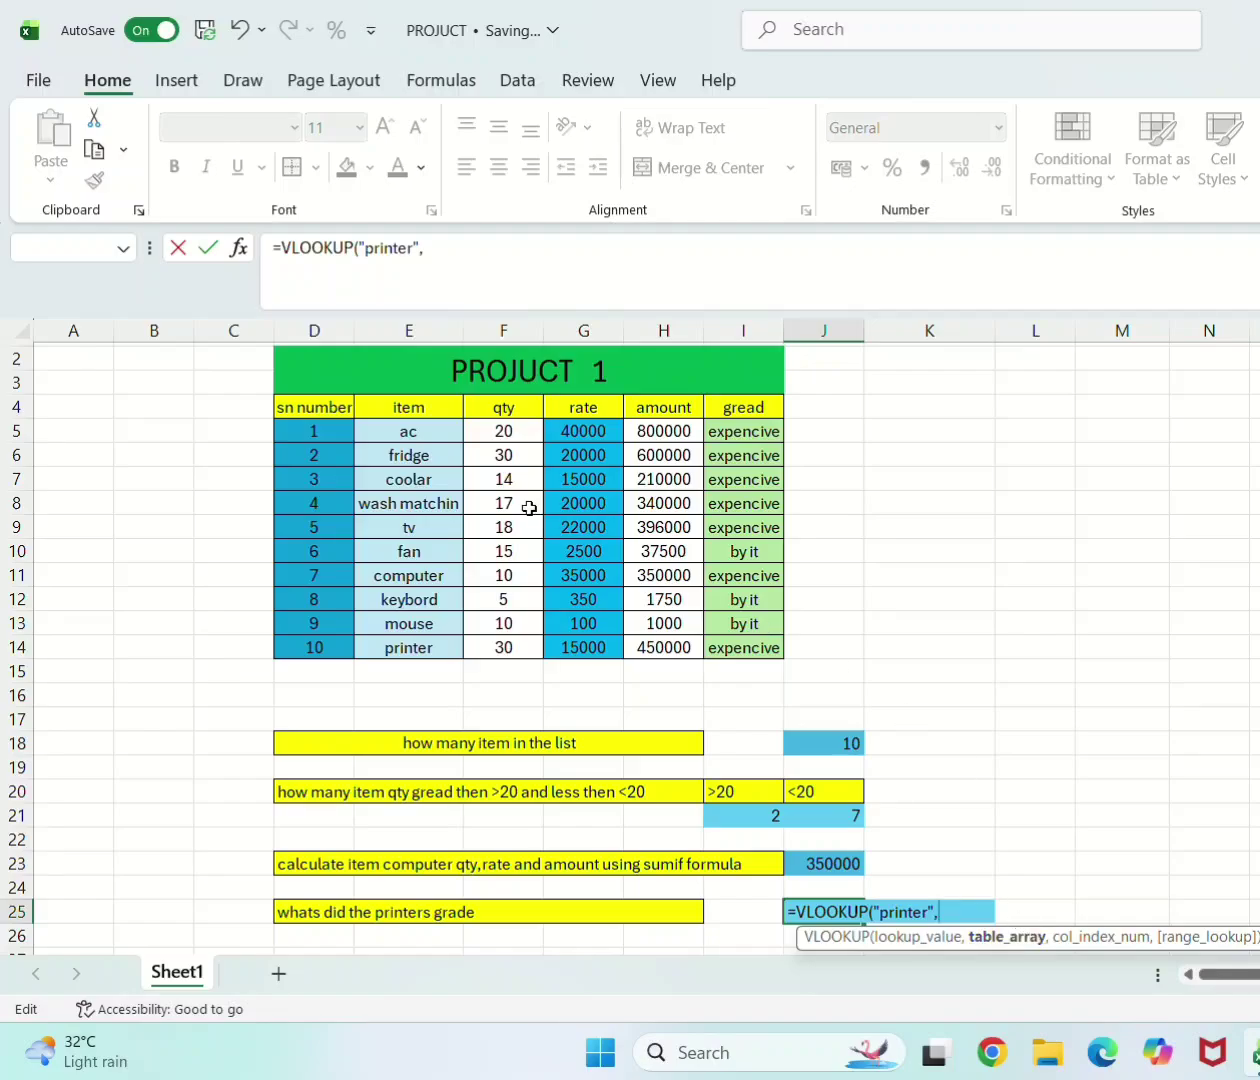
drag(401, 434, 726, 646)
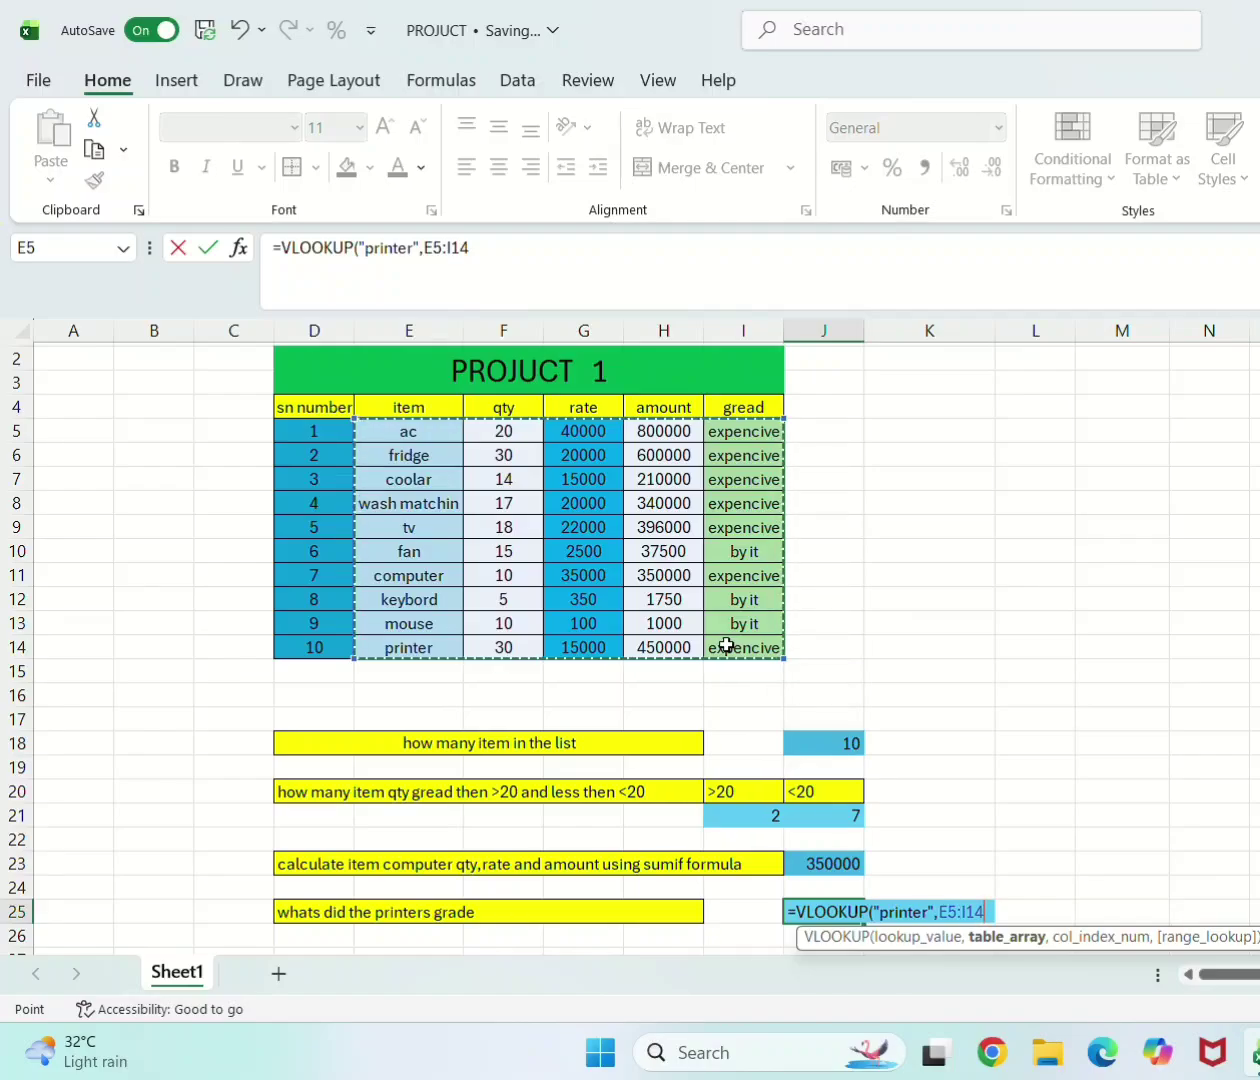
text(,)
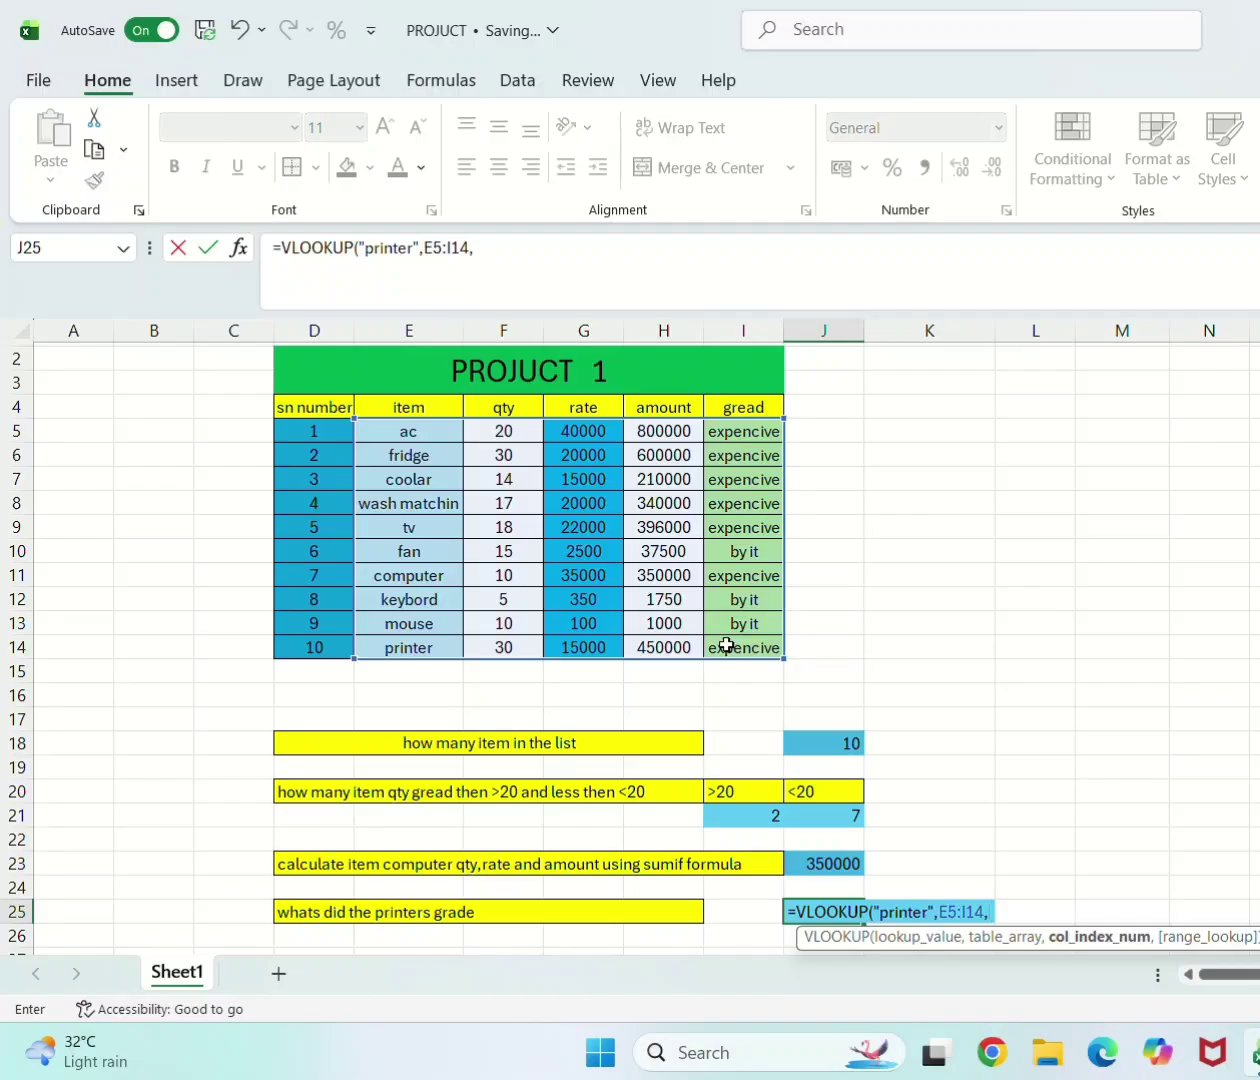
text(5)
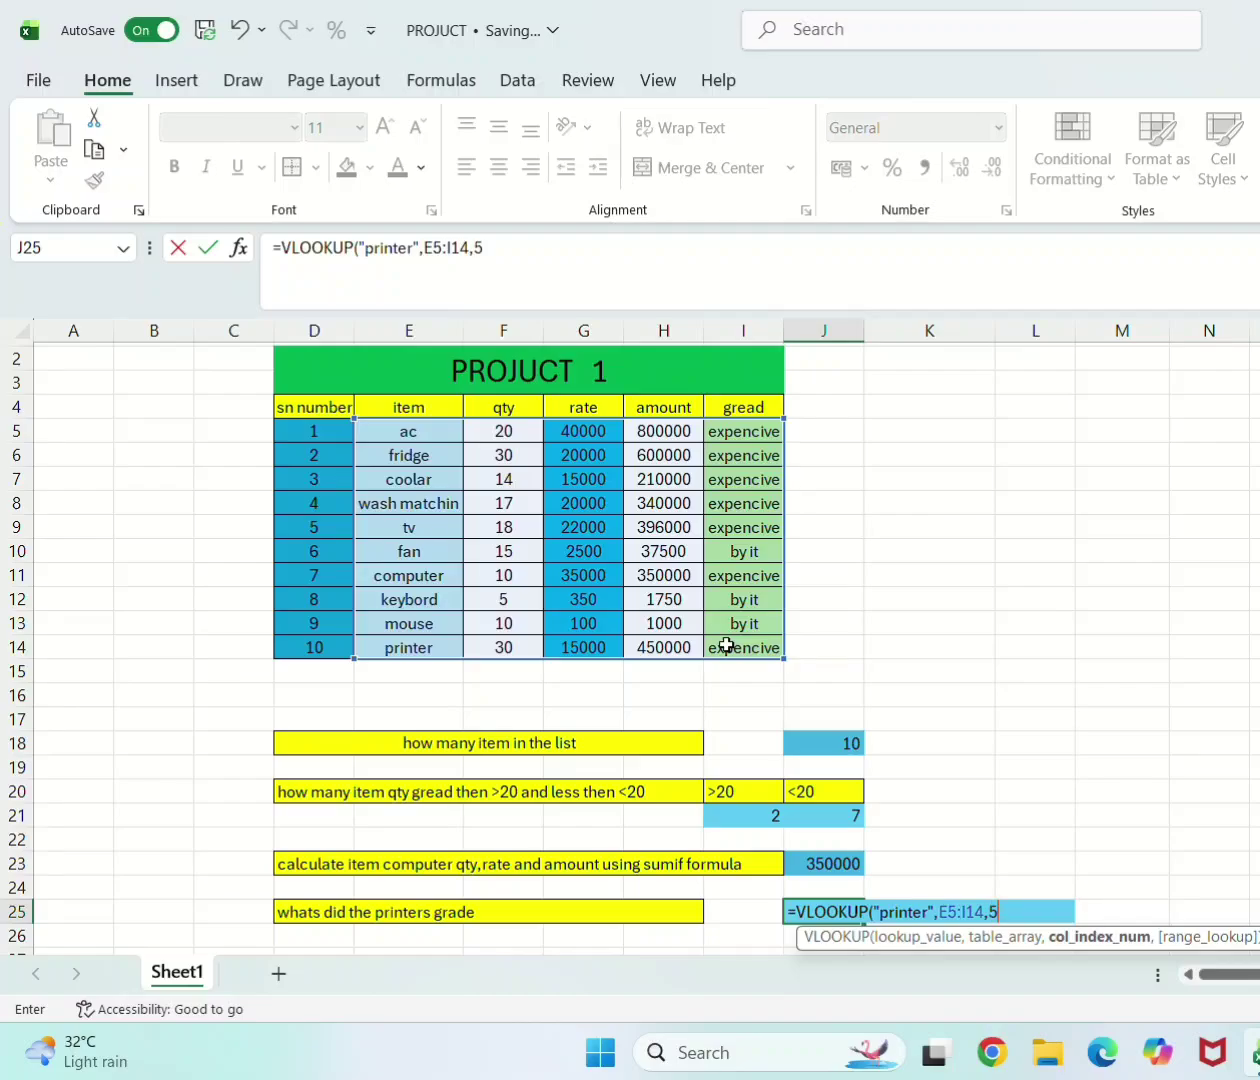
text())
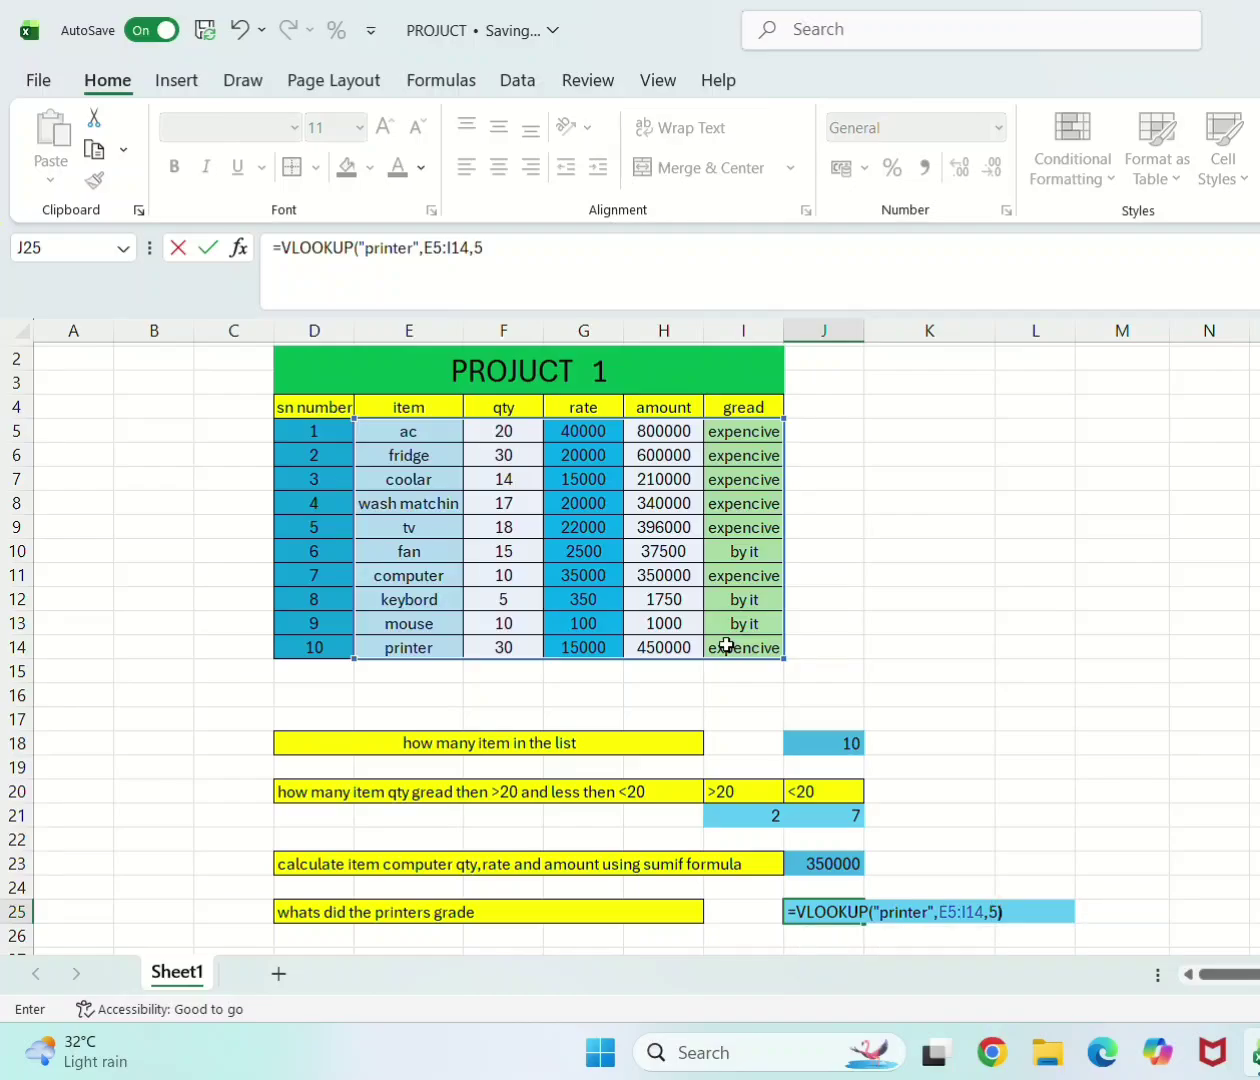
key(Return)
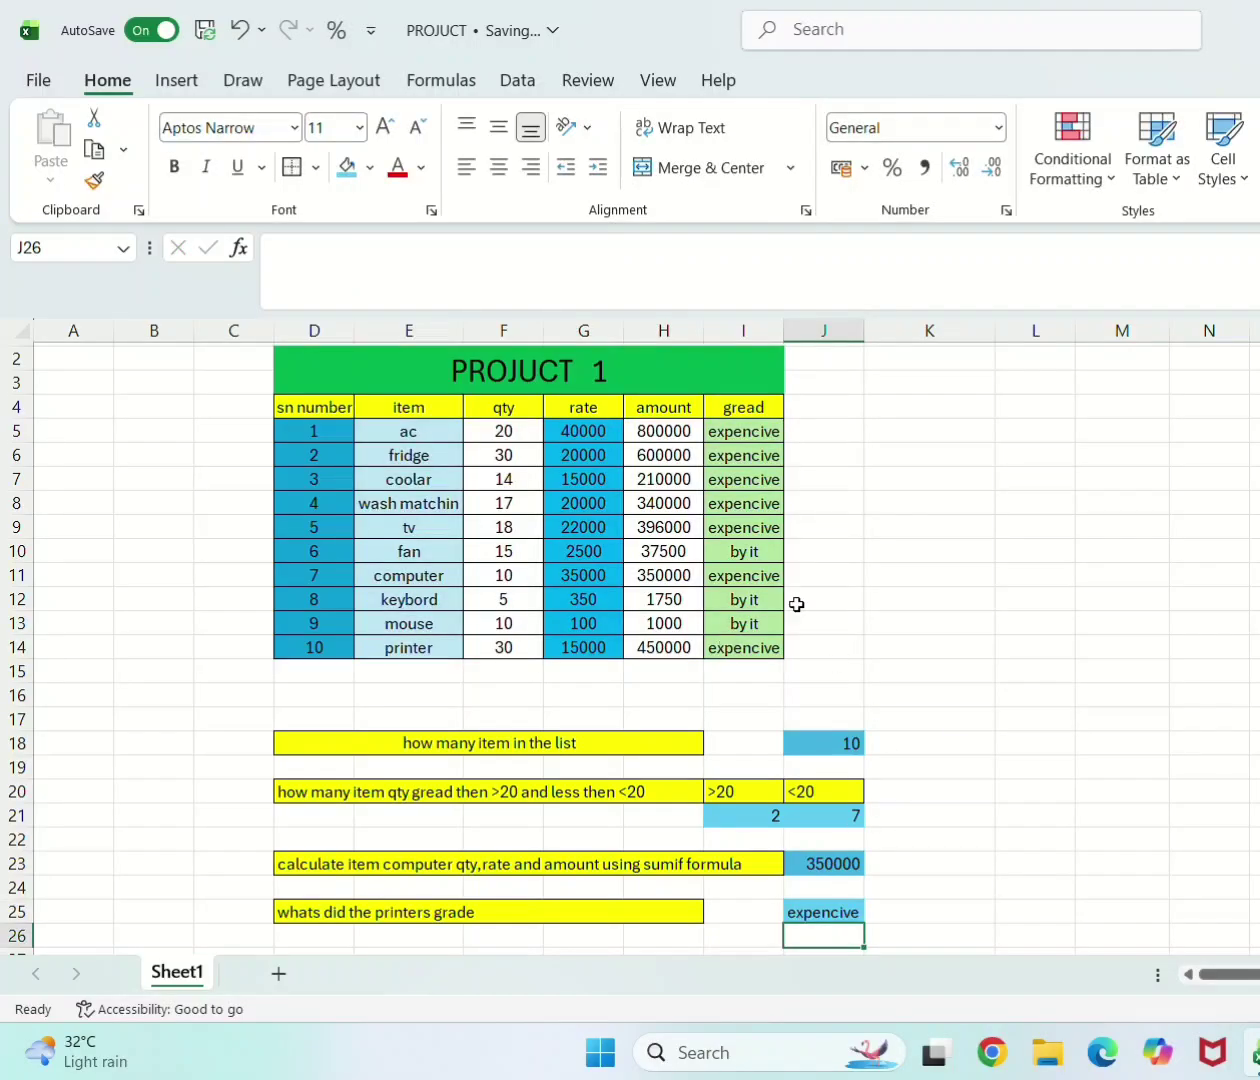